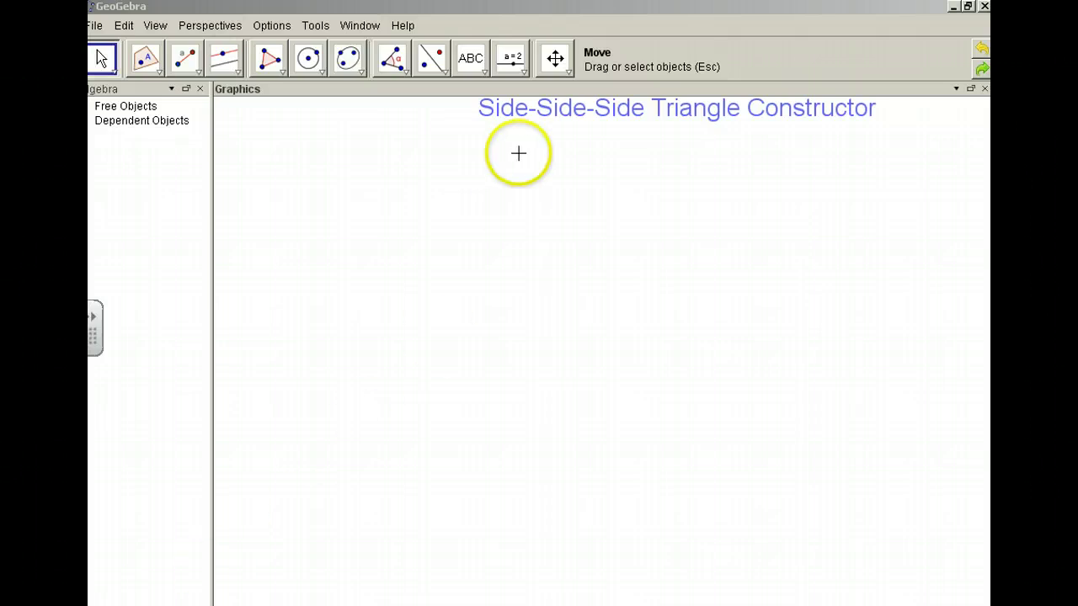
Create a slider named longest at the canvas's top-left, with Min 0 and Max 20
click(511, 61)
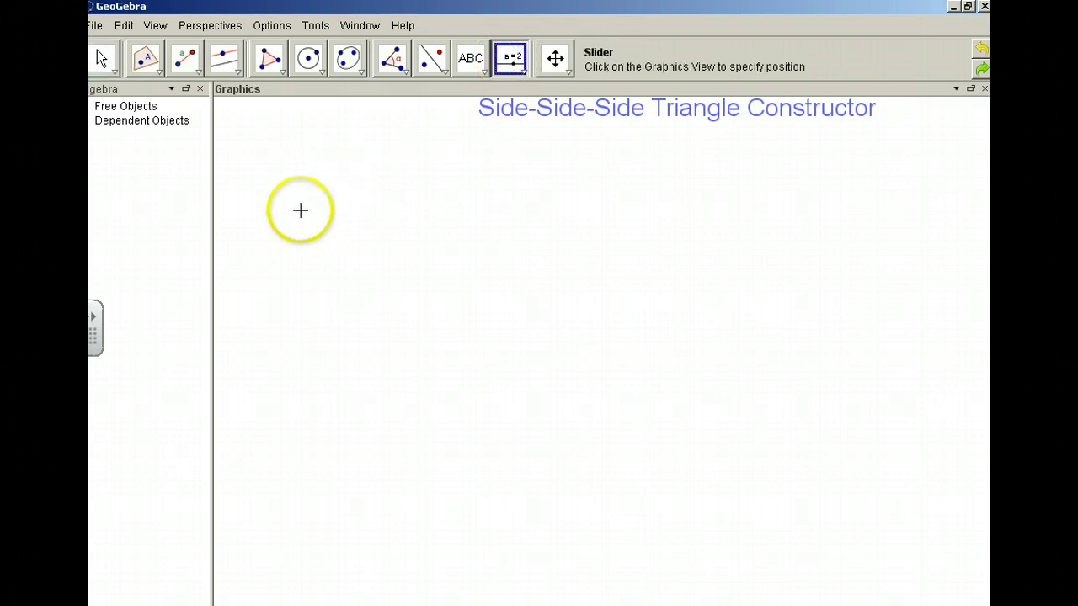
click(307, 179)
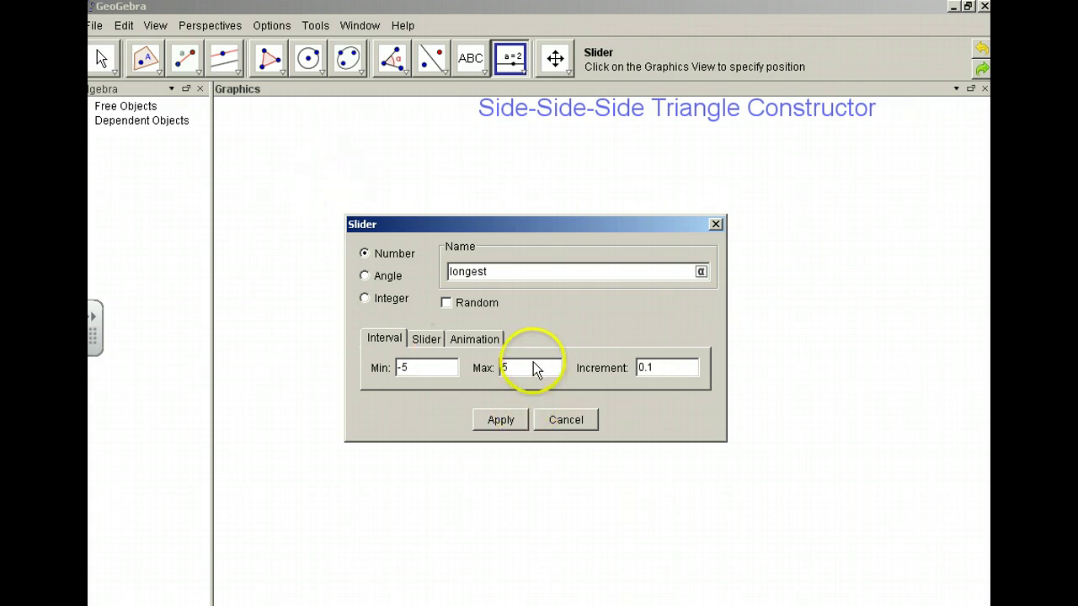
click(415, 368)
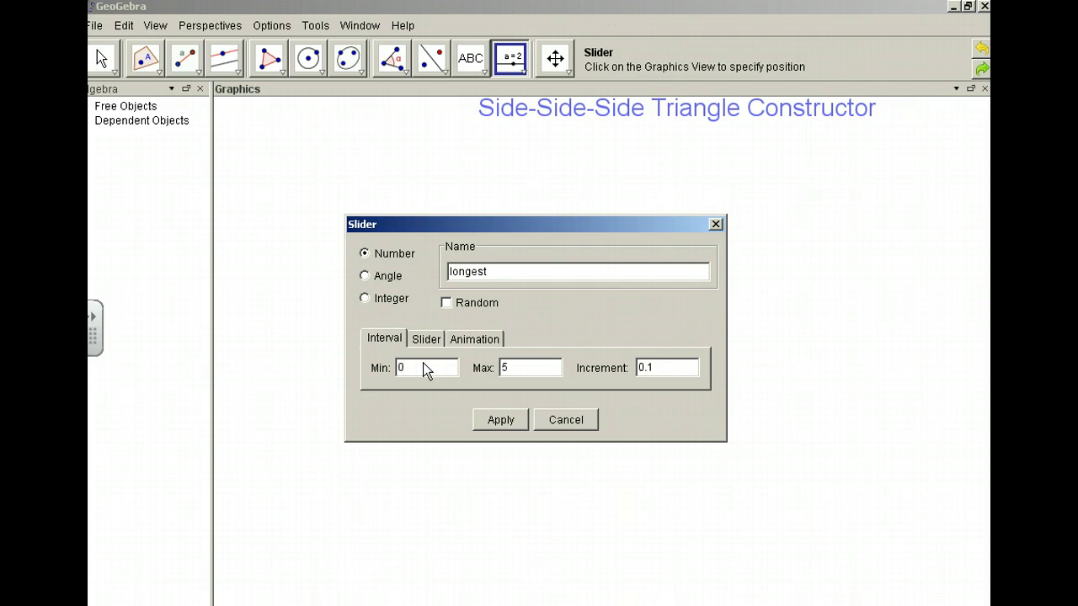
key(BackSpace)
text(20)
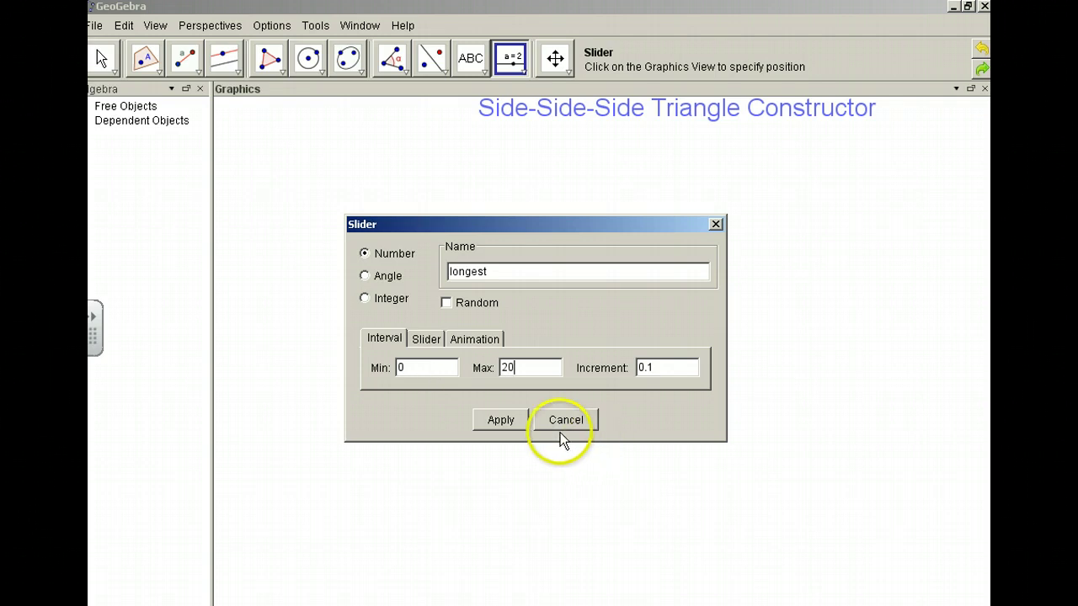
click(495, 420)
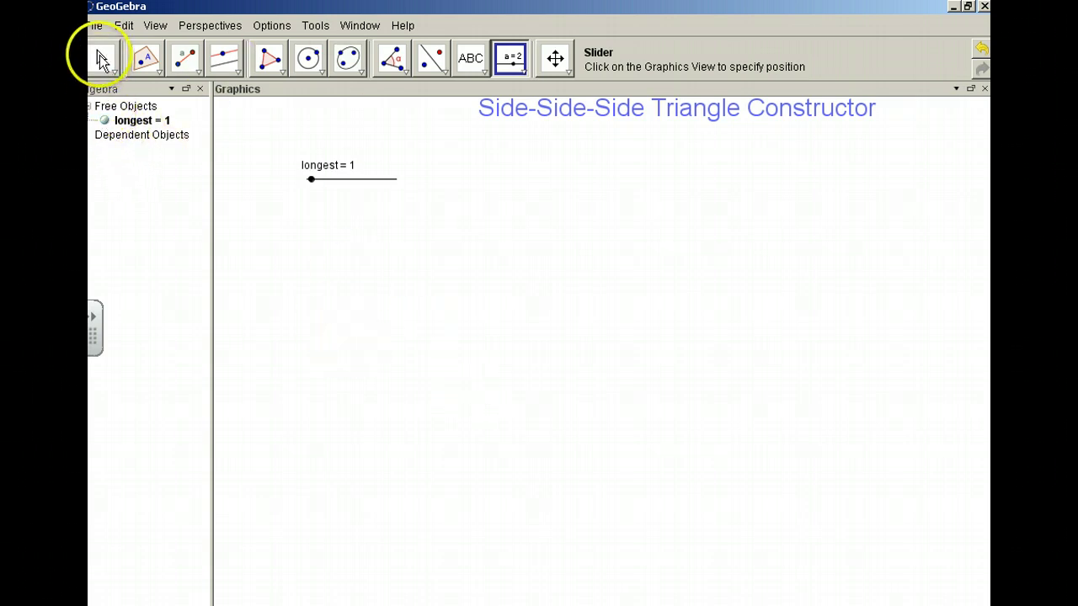
Drag the longest slider's point until it reads 5.2
click(101, 59)
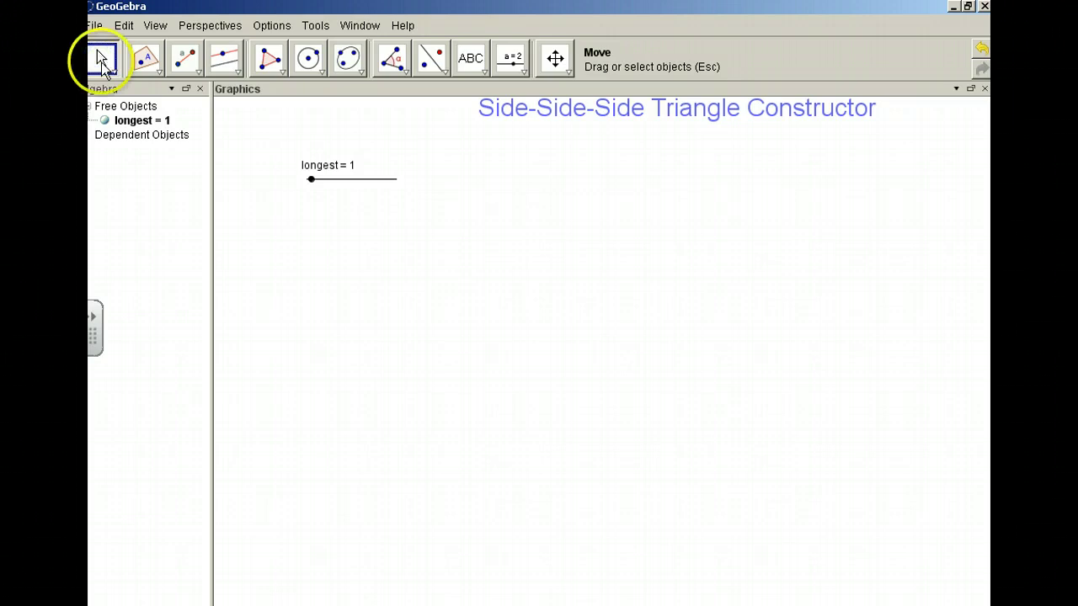
mouse_move(311, 187)
mouse_down()
mouse_move(370, 193)
mouse_move(328, 191)
mouse_up()
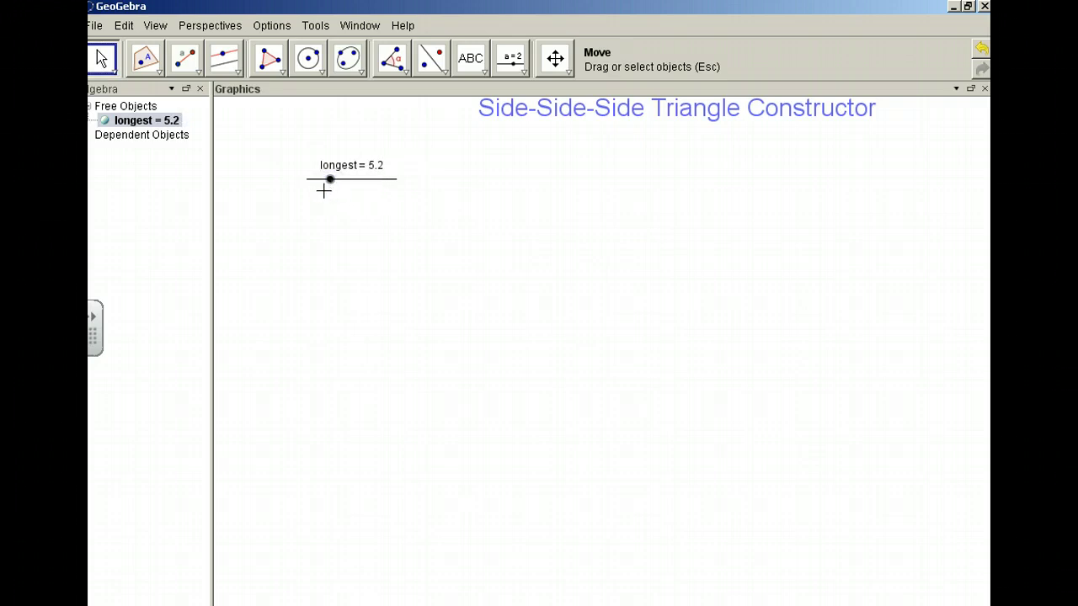
mouse_move(305, 175)
mouse_down()
mouse_move(260, 155)
mouse_move(195, 77)
mouse_up()
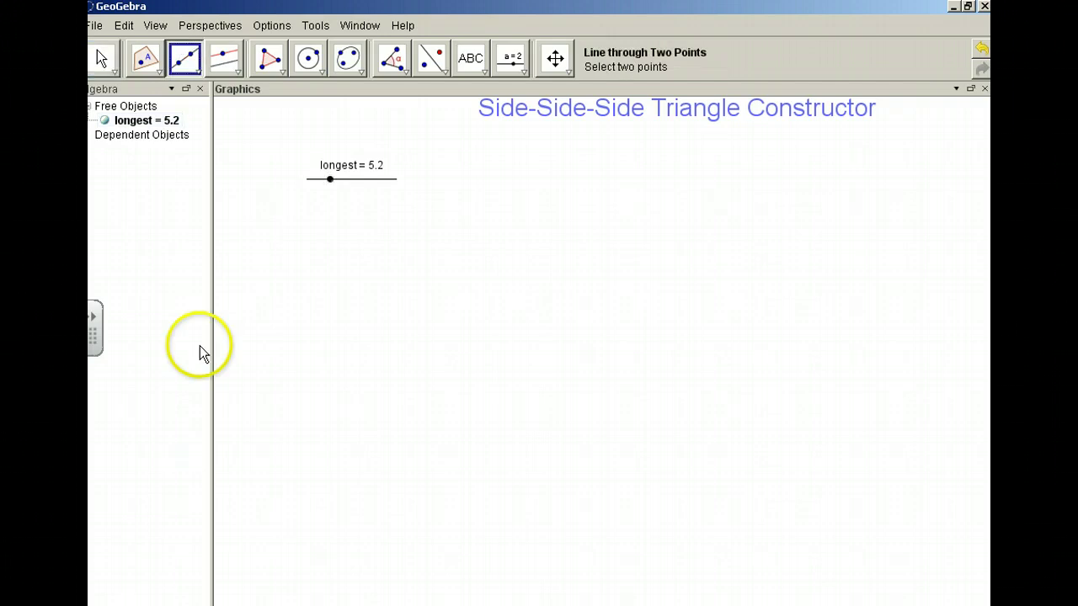
Draw segment AB from new point A with length longest, then raise longest to 9
click(186, 58)
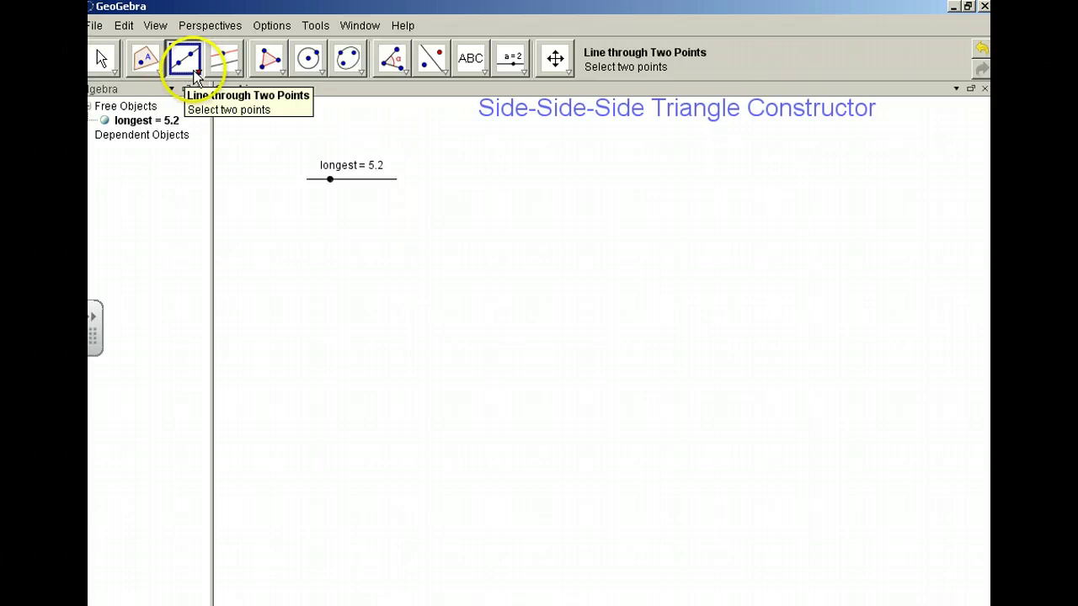
click(193, 73)
drag(195, 75, 214, 165)
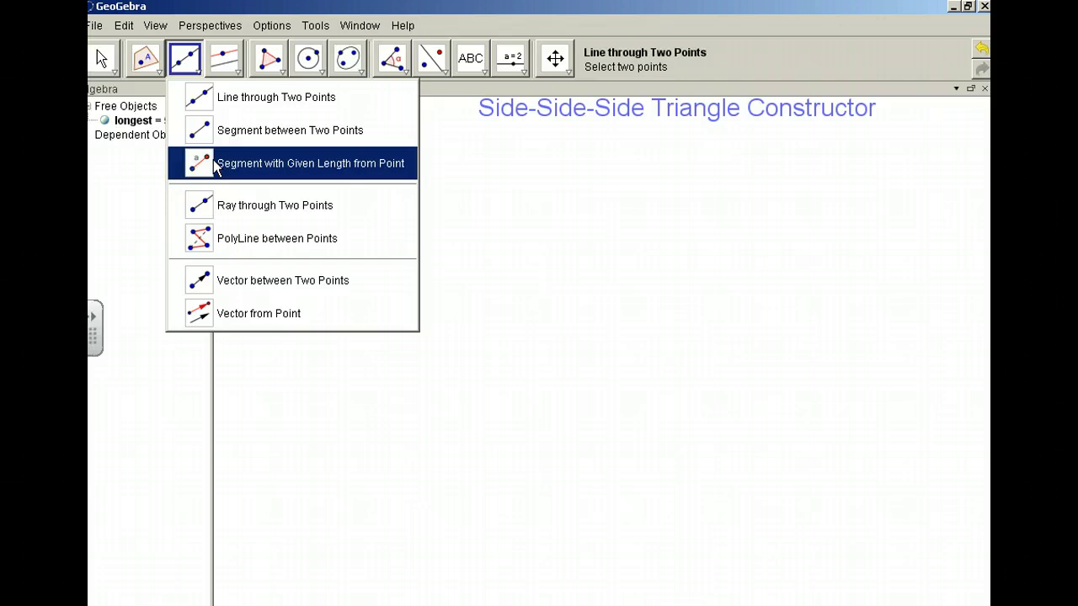
click(215, 166)
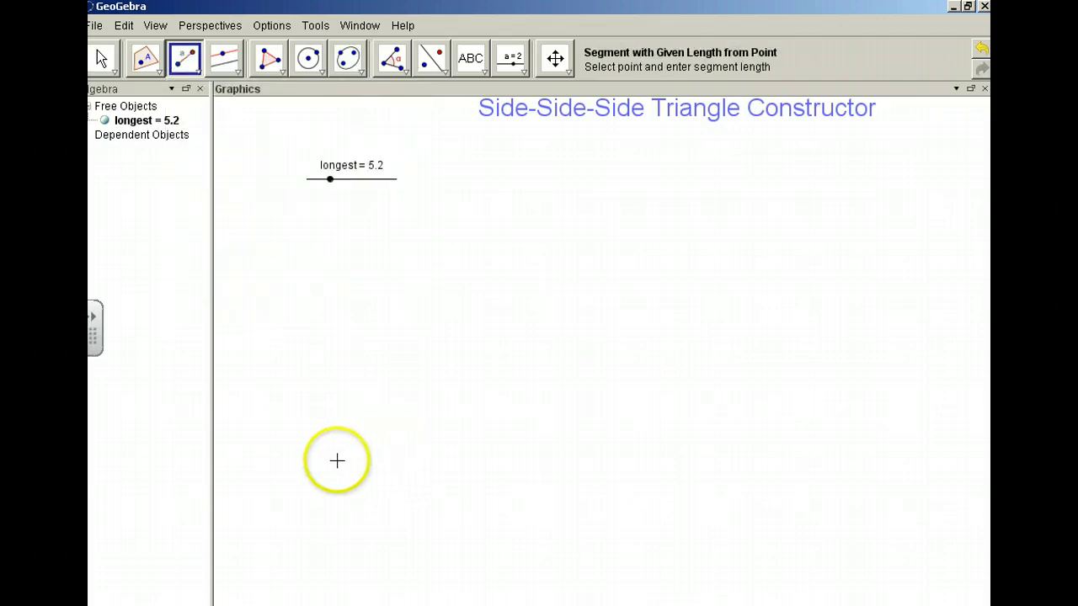
click(333, 472)
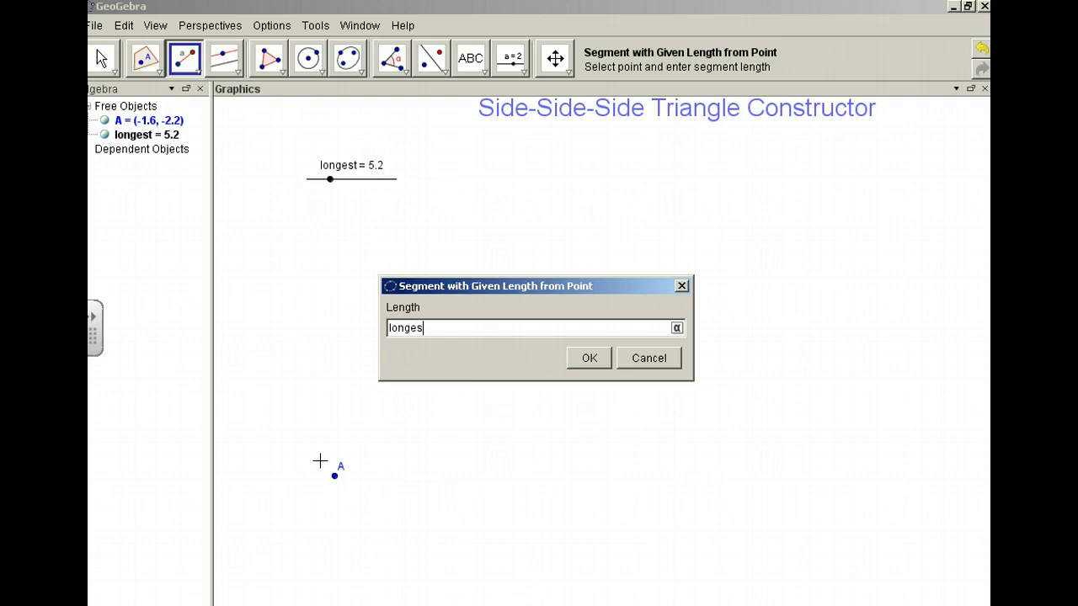
click(589, 357)
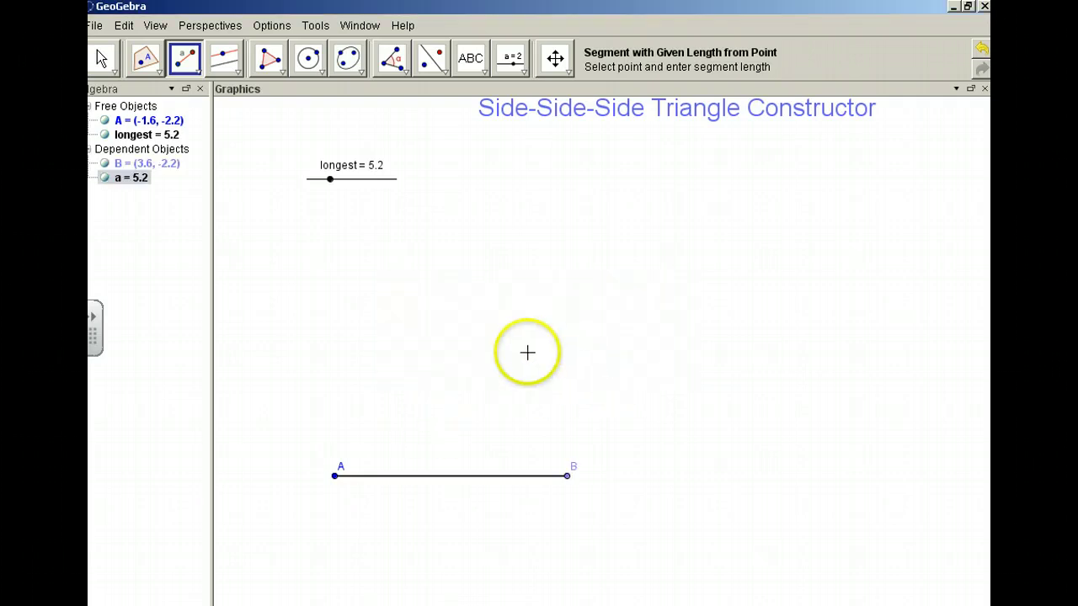
key(Escape)
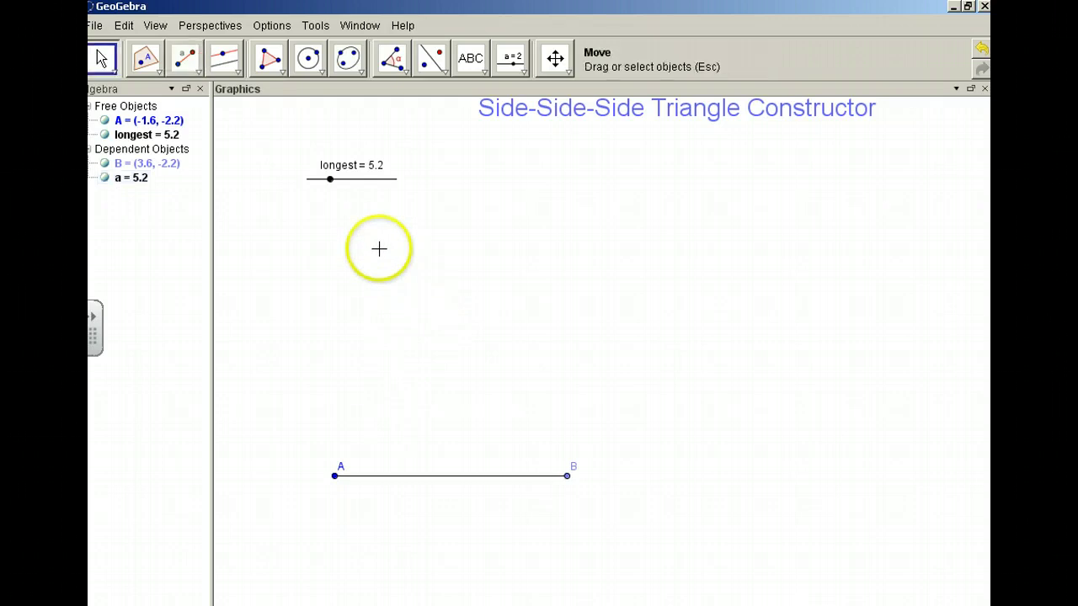
mouse_move(330, 179)
mouse_down()
mouse_move(363, 187)
mouse_move(344, 191)
mouse_move(347, 180)
mouse_up()
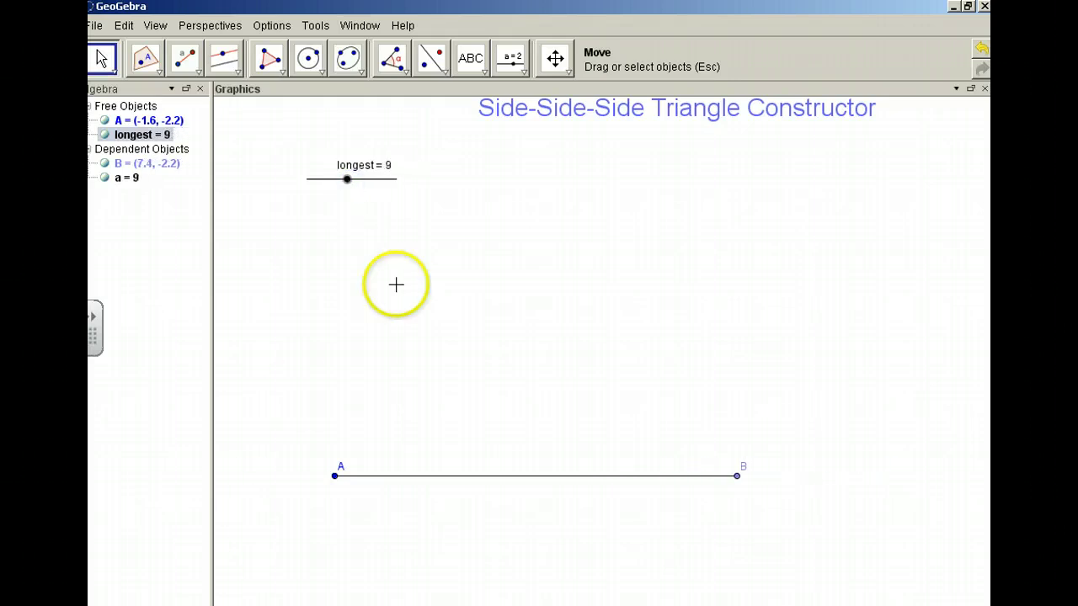
Create a slider named side2 with minimum 0 beside longest
click(512, 61)
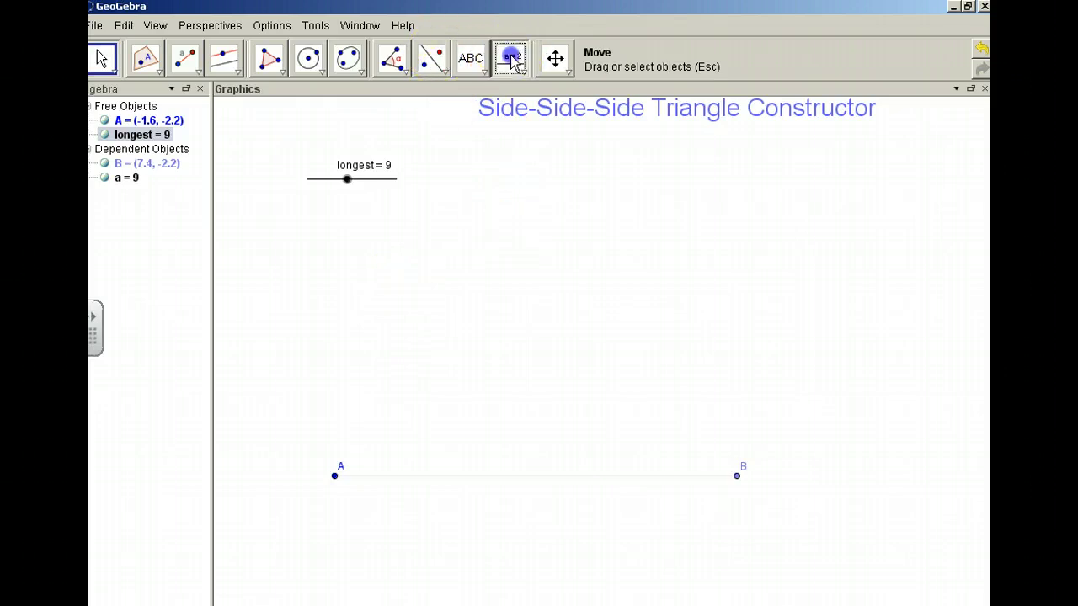
click(520, 177)
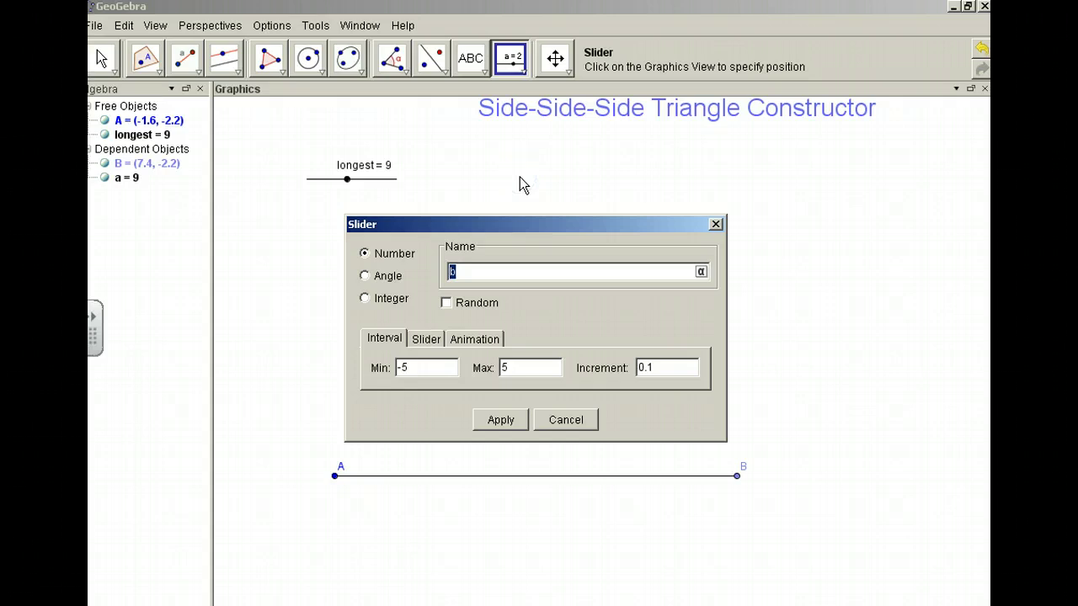
text(side2)
click(419, 366)
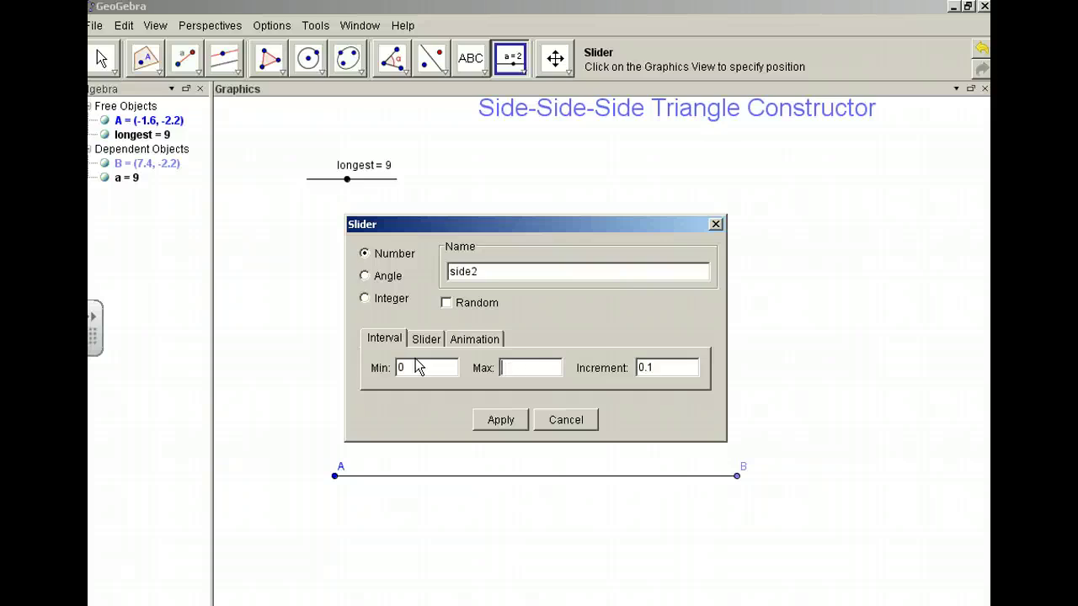
click(500, 419)
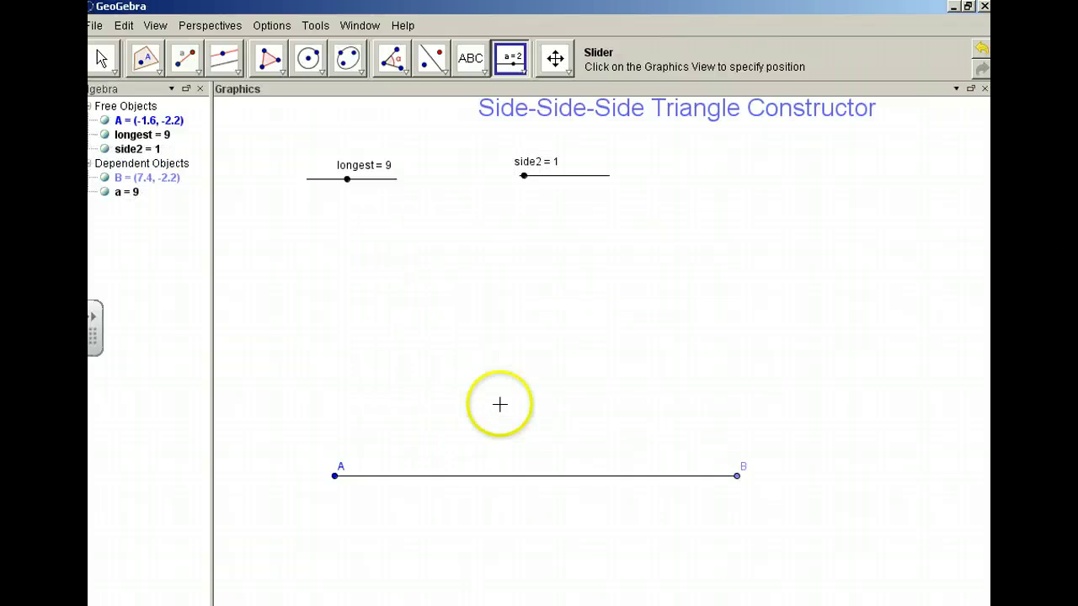
Set the side2 slider to 5.2
click(101, 57)
click(523, 175)
drag(523, 175, 544, 182)
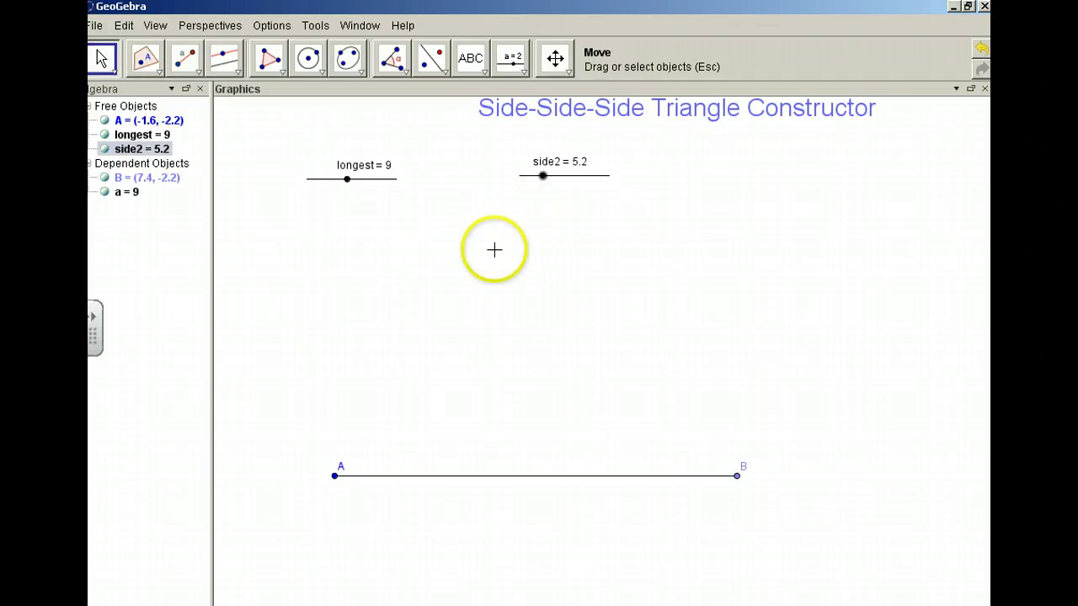
Draw circle c centred at A with radius side2
click(318, 75)
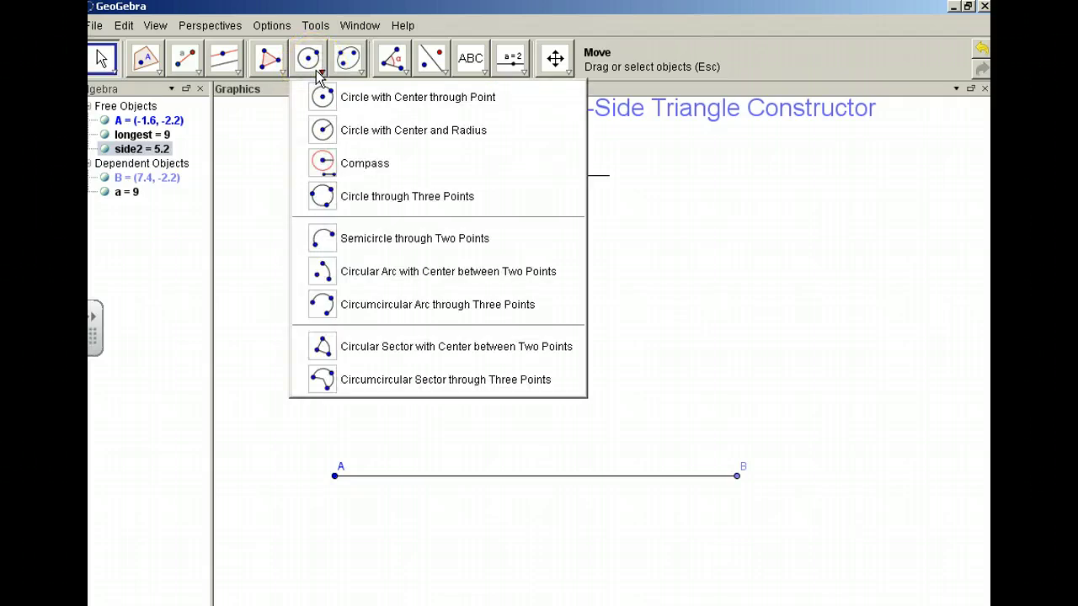
click(327, 133)
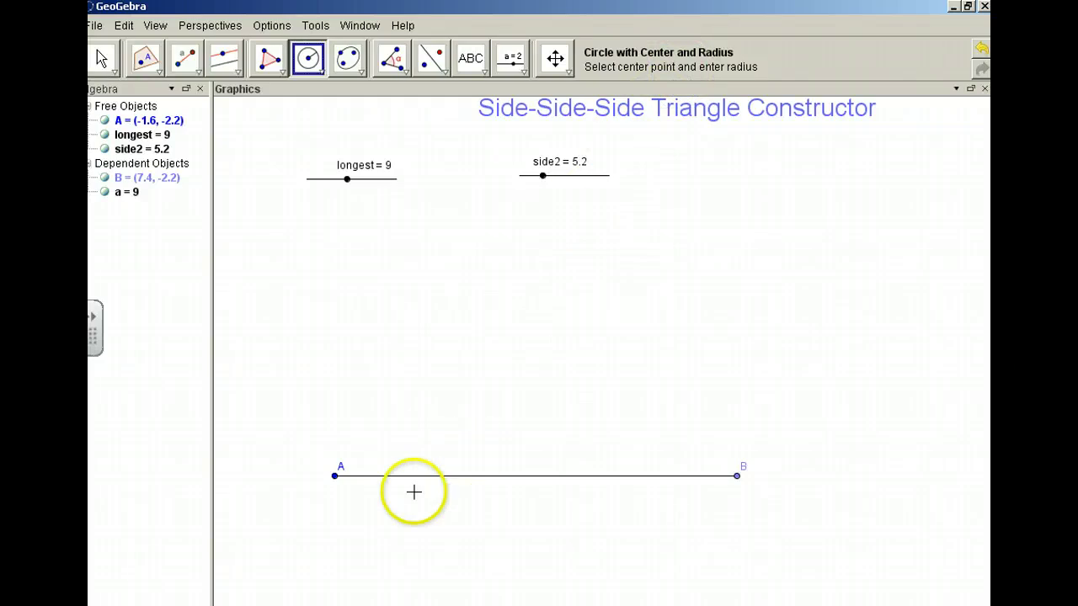
click(334, 476)
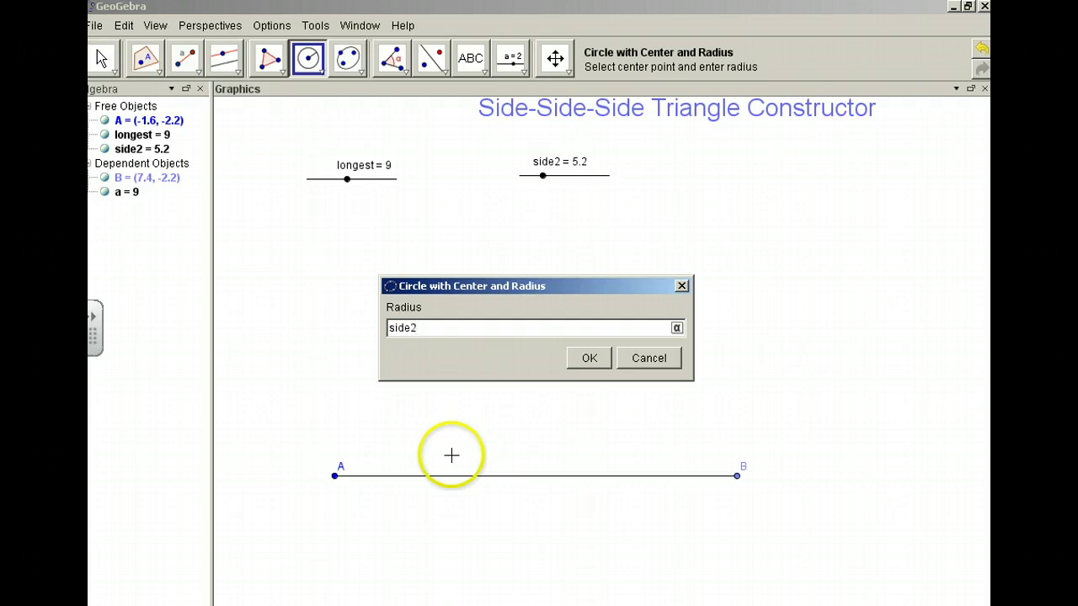
key(Return)
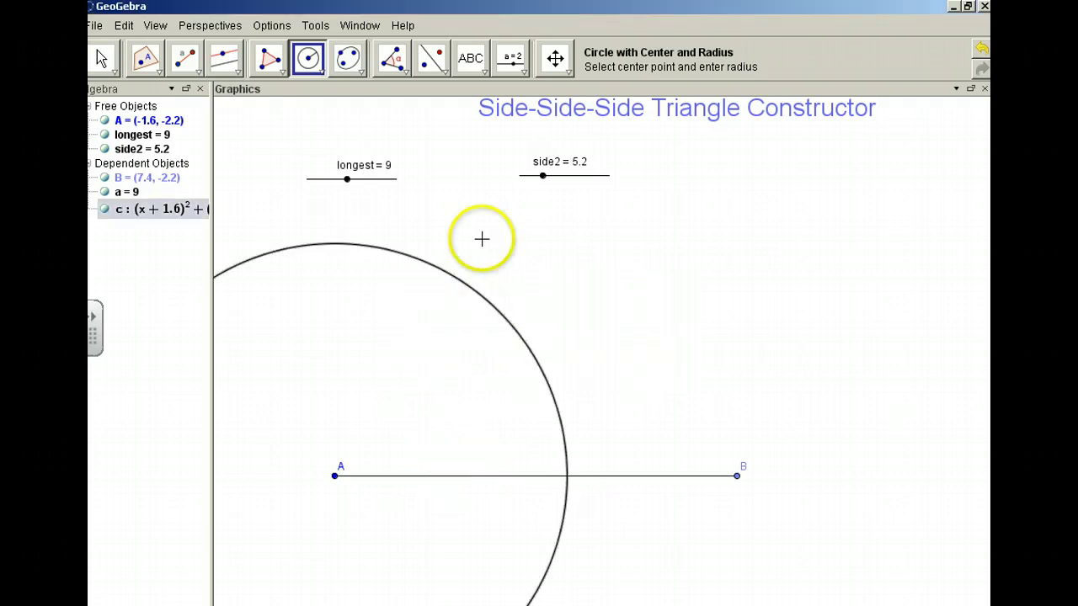
Drag side2 to 6.6 to enlarge circle c, then deselect the slider
click(101, 60)
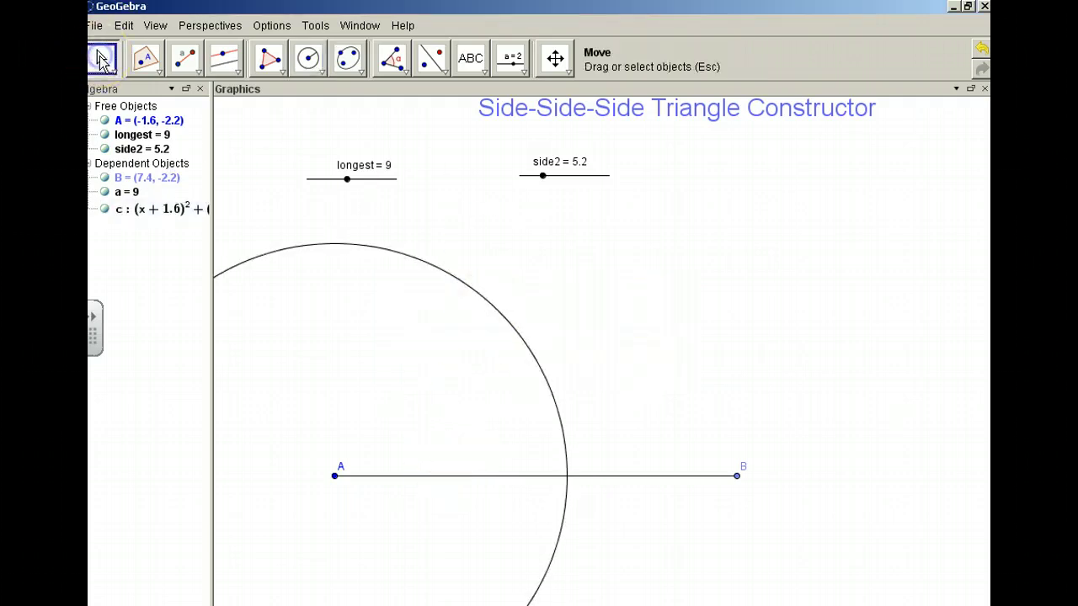
click(543, 177)
mouse_move(543, 179)
mouse_down()
mouse_move(534, 183)
mouse_move(550, 184)
mouse_up()
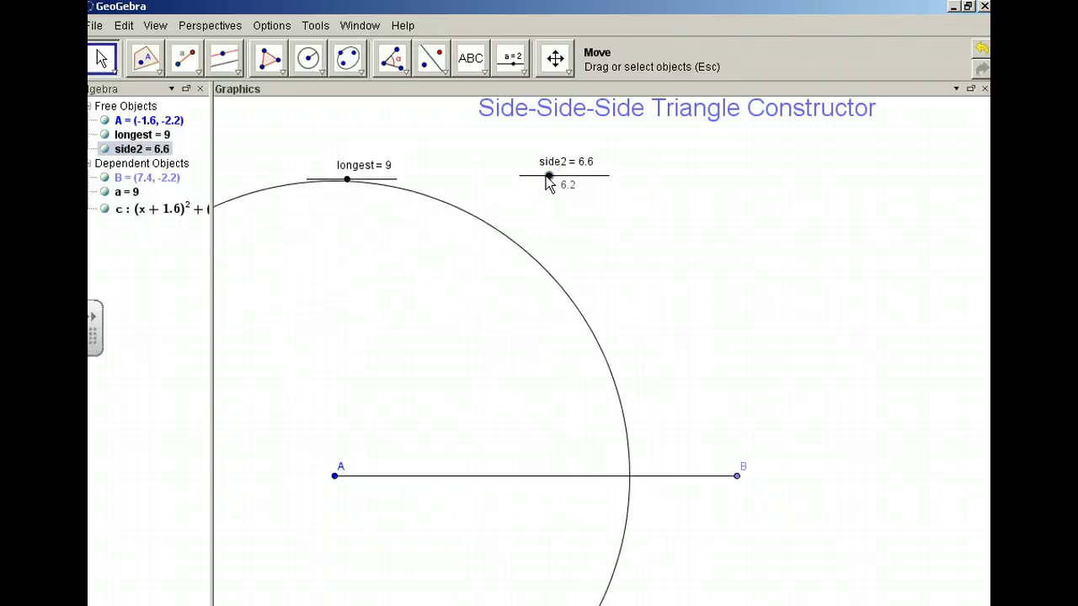
click(533, 560)
Create a slider named side3 with maximum 20 to the right of side2
click(512, 57)
click(744, 171)
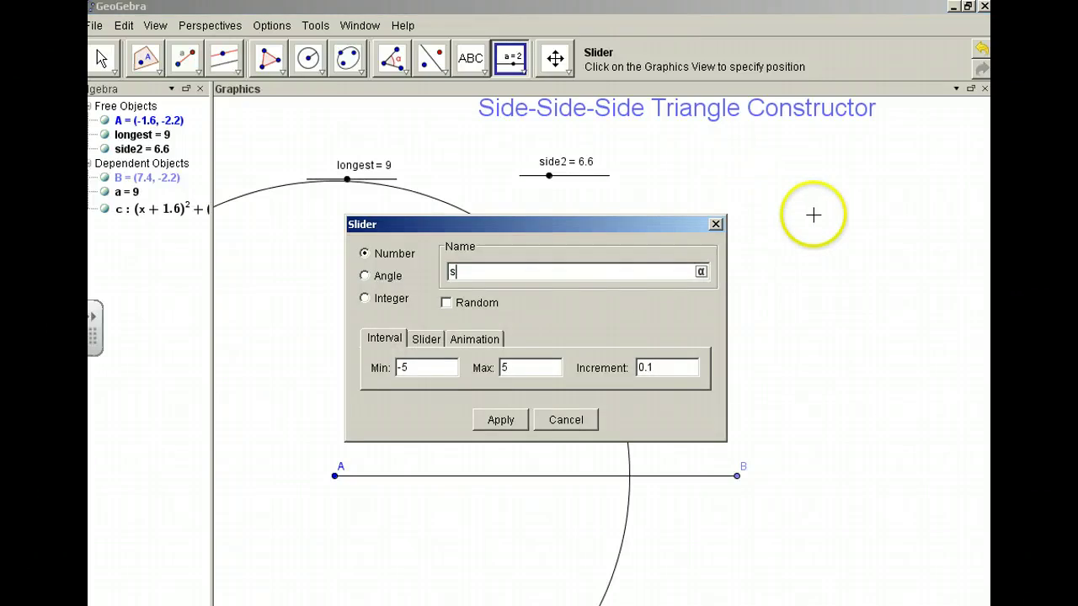
text(side3)
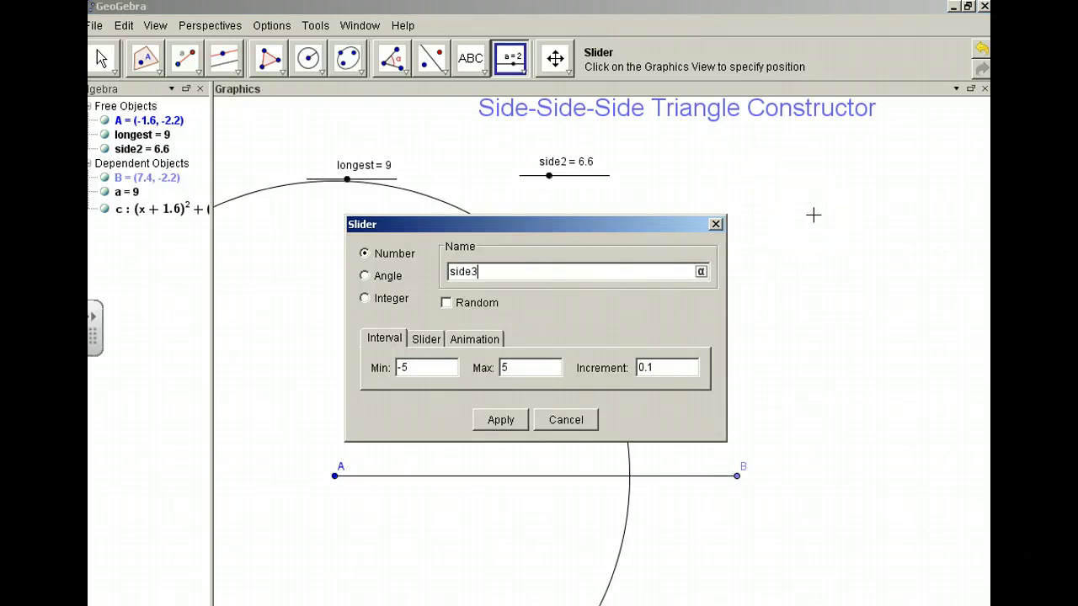
click(530, 371)
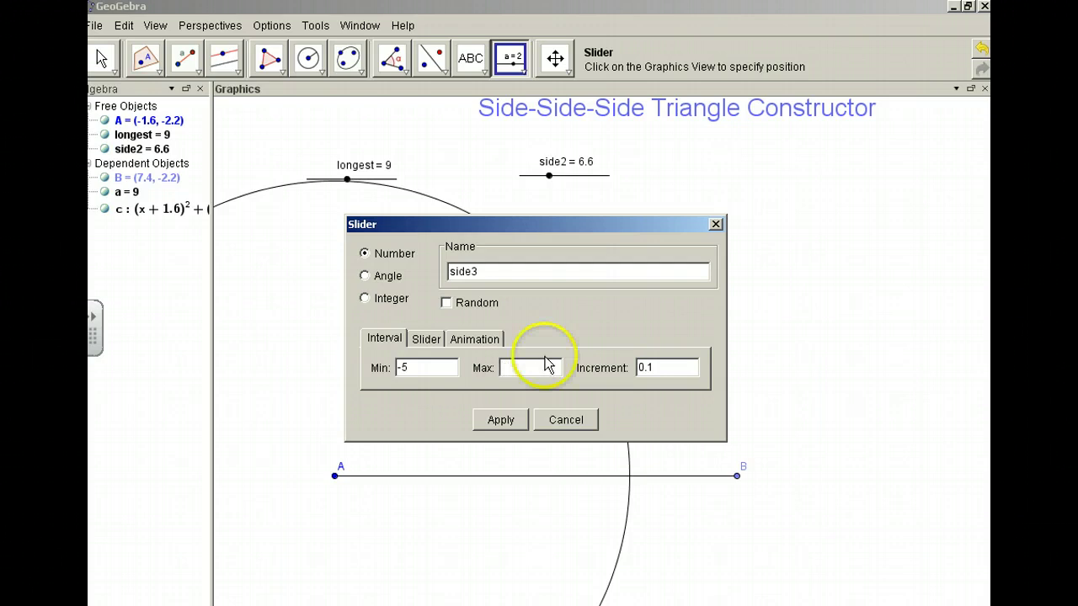
text(20)
click(610, 393)
click(500, 420)
click(540, 415)
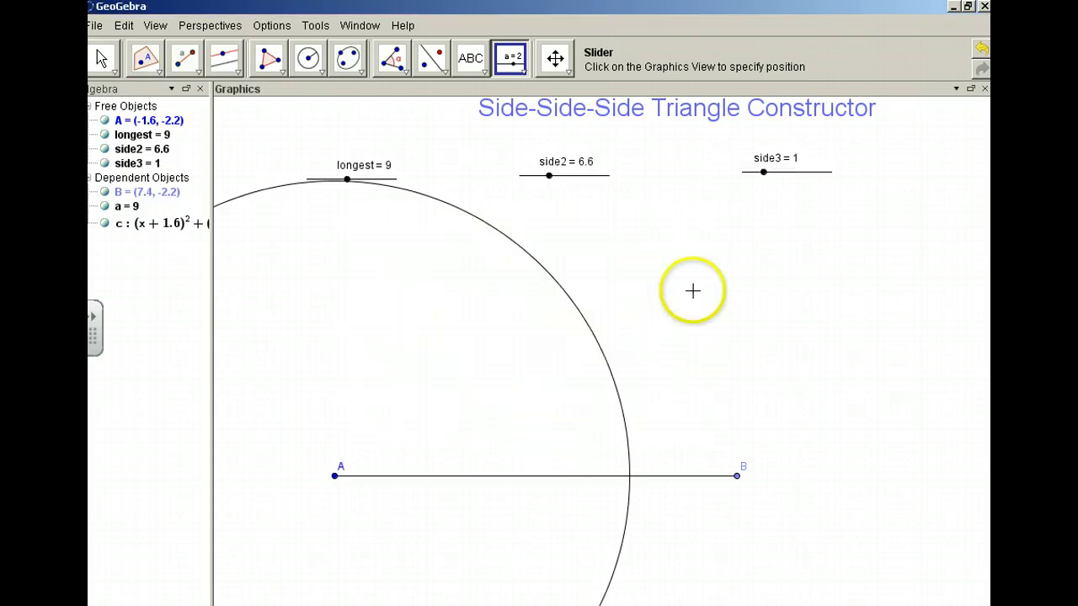
Draw circle d centred at B with radius side3
click(307, 61)
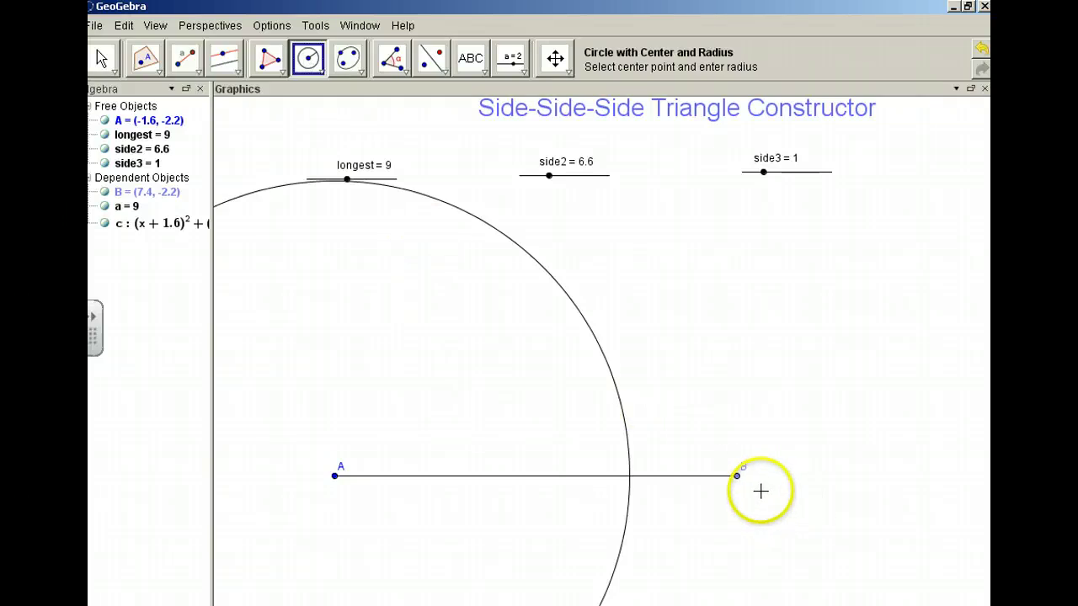
click(738, 477)
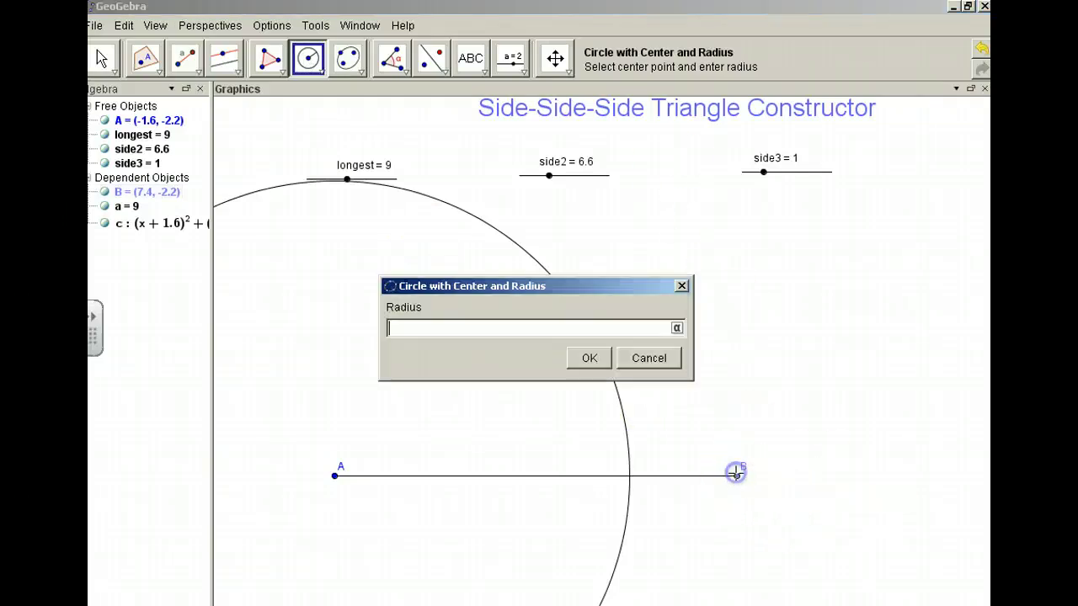
click(765, 503)
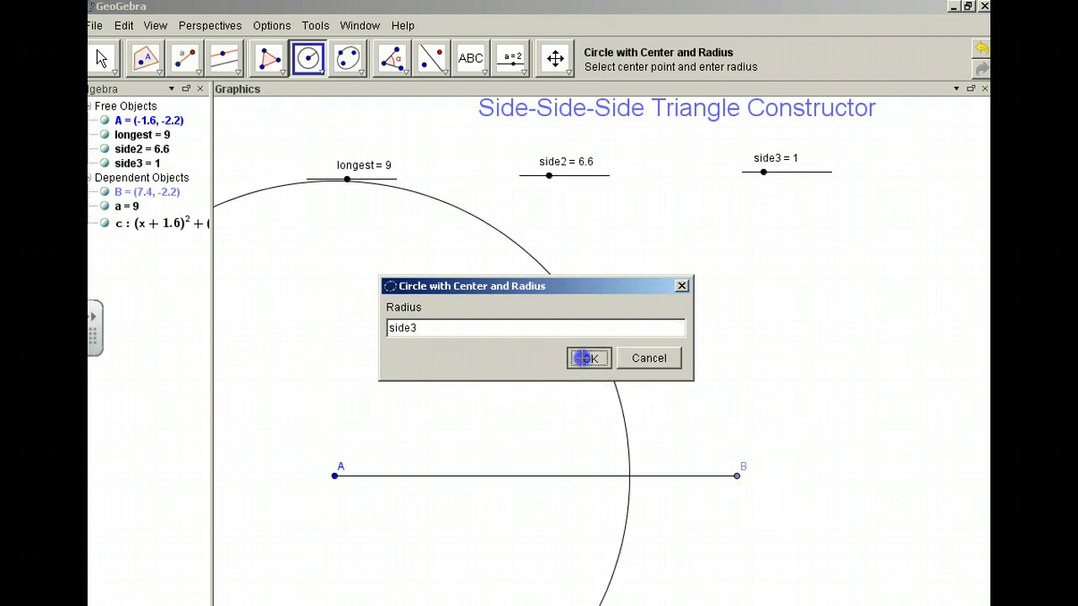
click(586, 359)
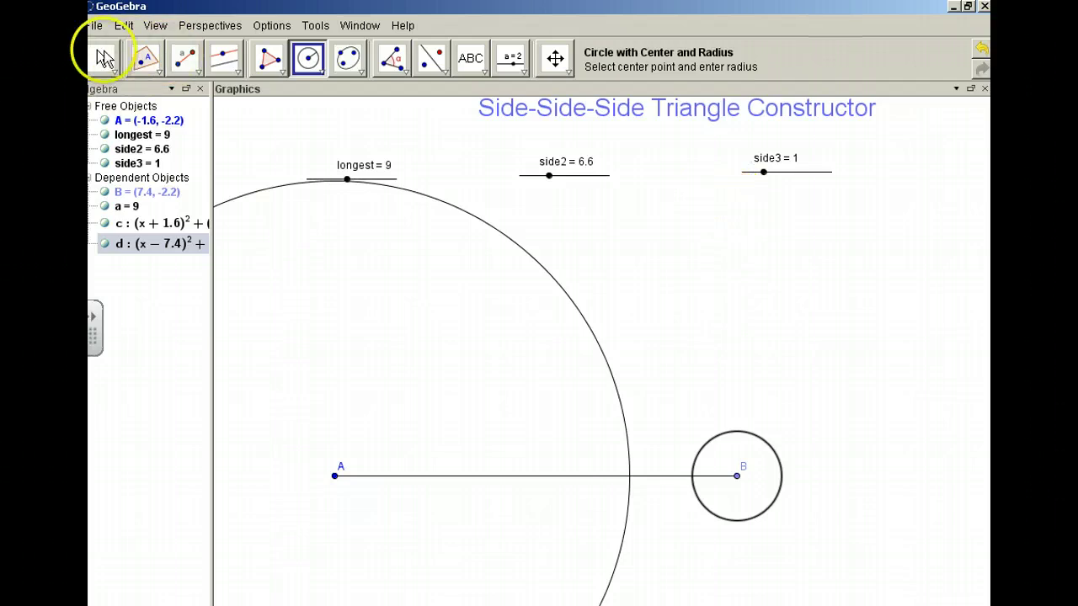
Drag side3 to 3.8 so circle d crosses circle c
click(100, 57)
click(763, 171)
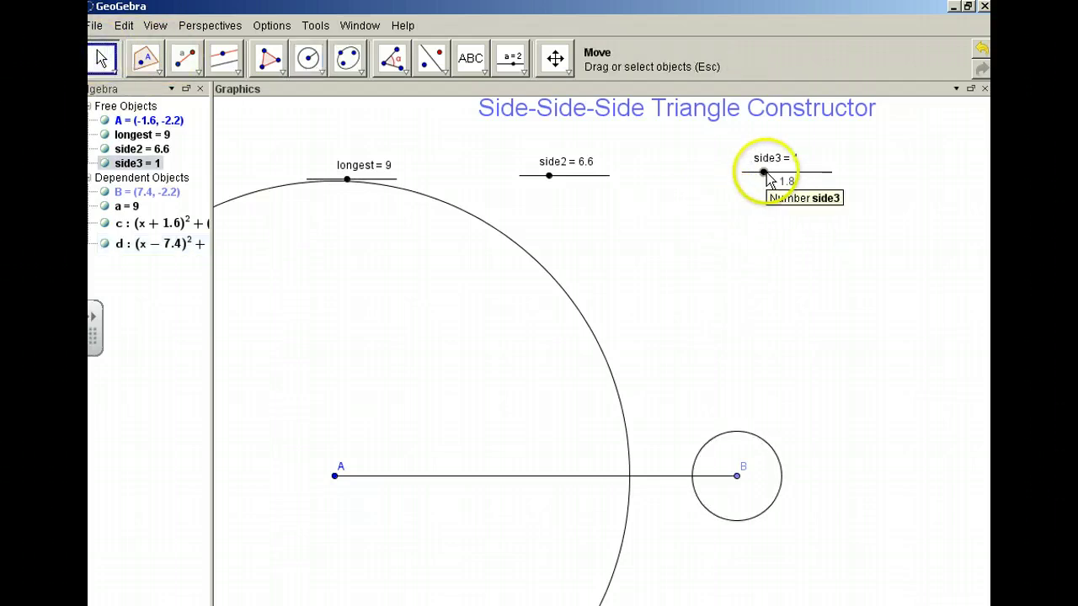
mouse_move(766, 173)
mouse_down()
mouse_move(786, 174)
mouse_move(775, 177)
mouse_up()
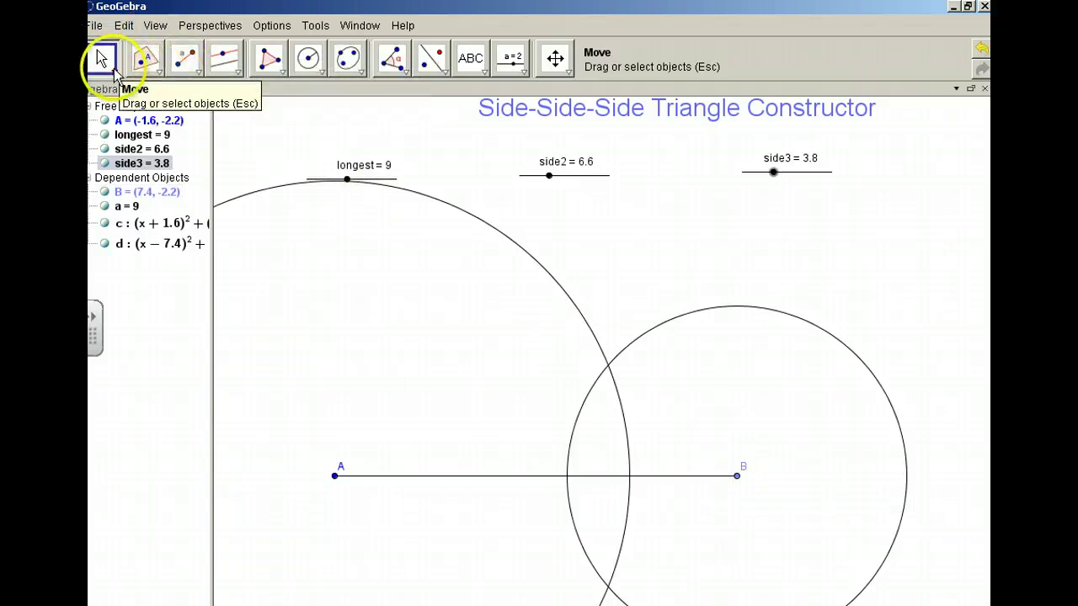
click(115, 74)
click(180, 67)
click(160, 74)
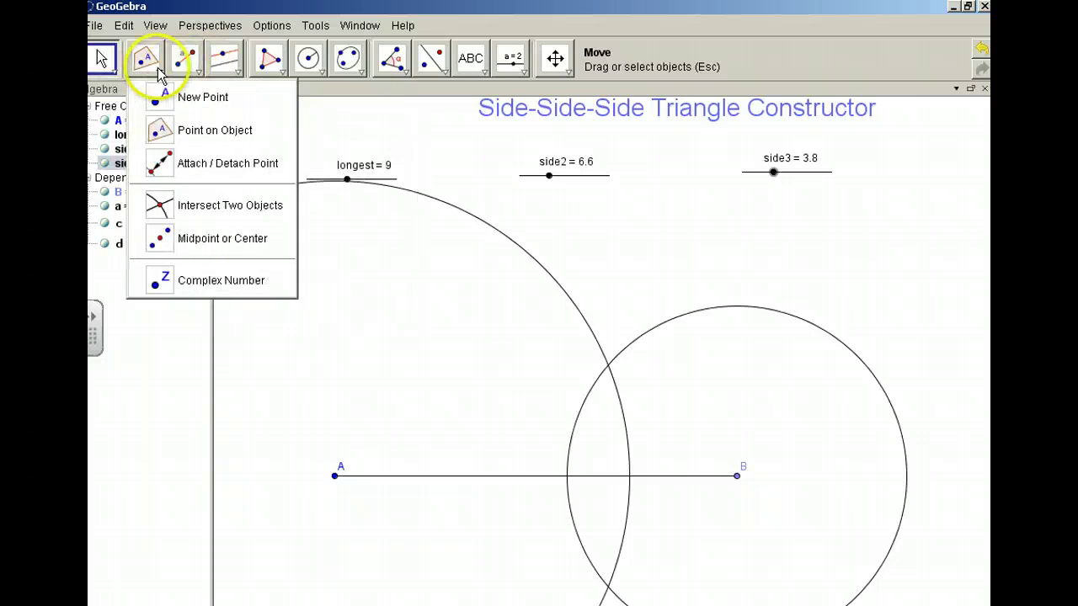
Intersect circles c and d to create points C (4.5, 0.3) and D (4.5, -4.7)
click(158, 207)
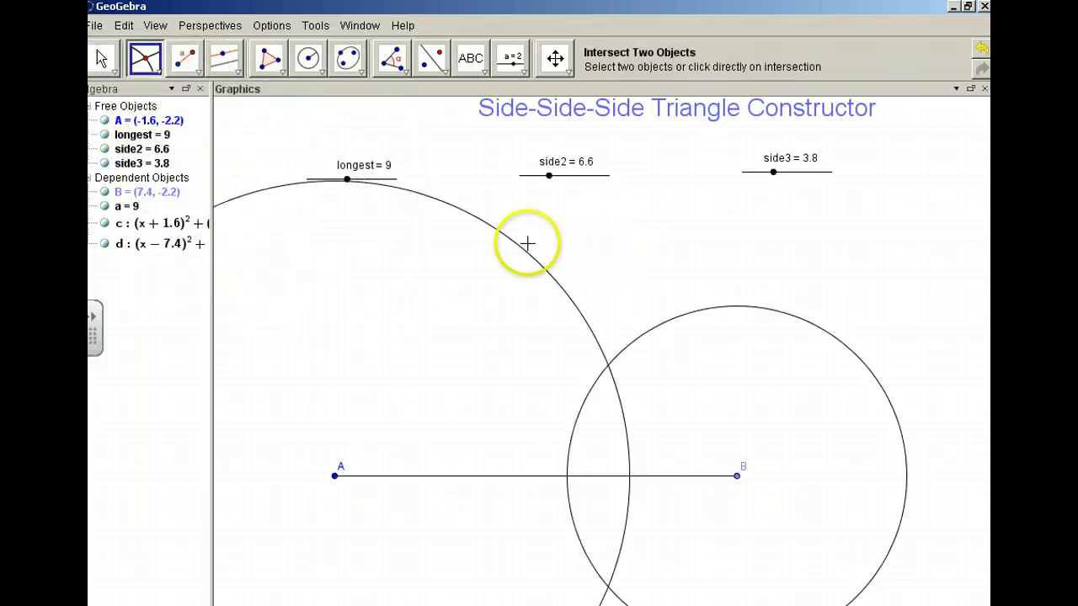
click(498, 238)
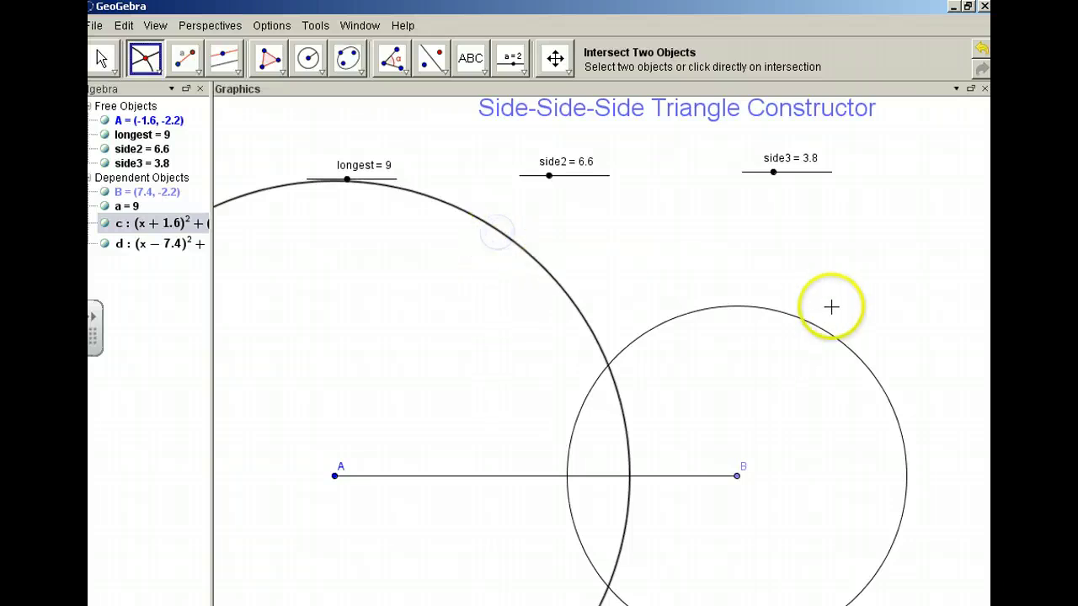
click(738, 311)
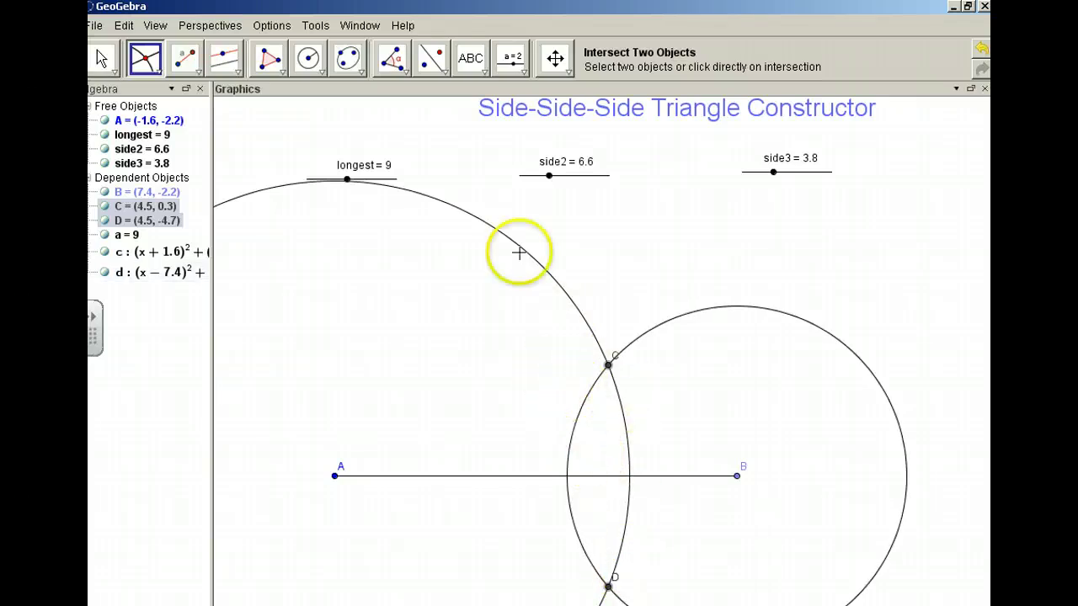
Draw polygon A-C-B closing at A, forming shaded triangle poly1 with area 11.1
click(269, 60)
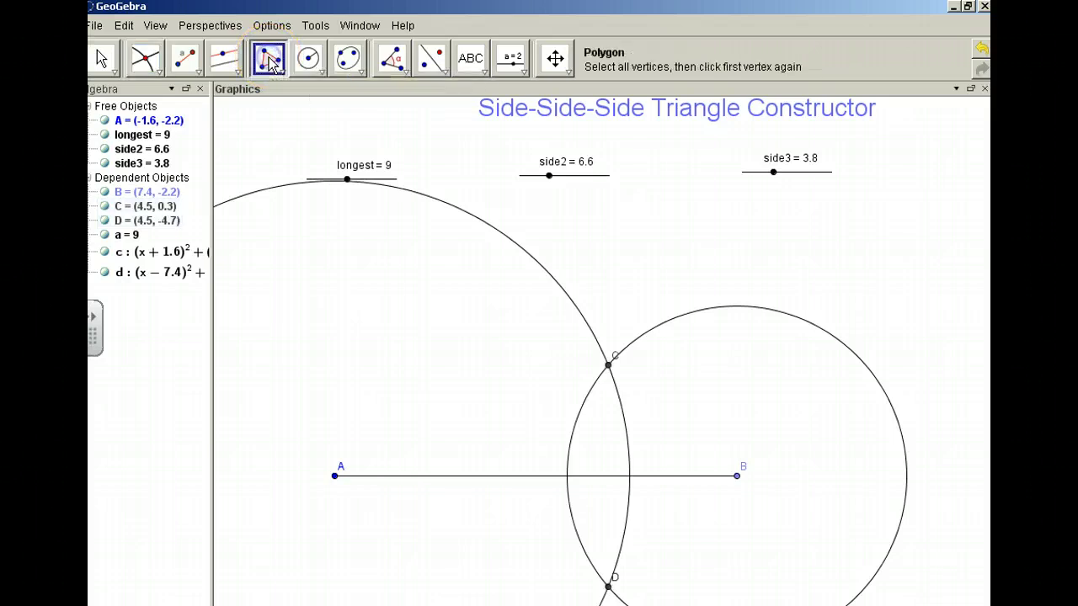
click(334, 476)
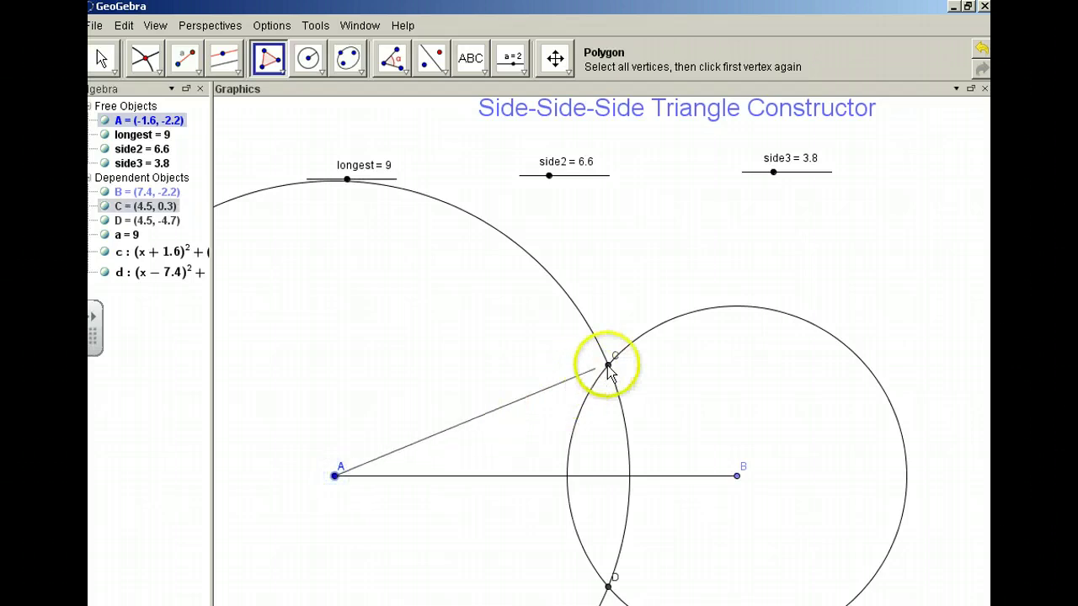
click(608, 367)
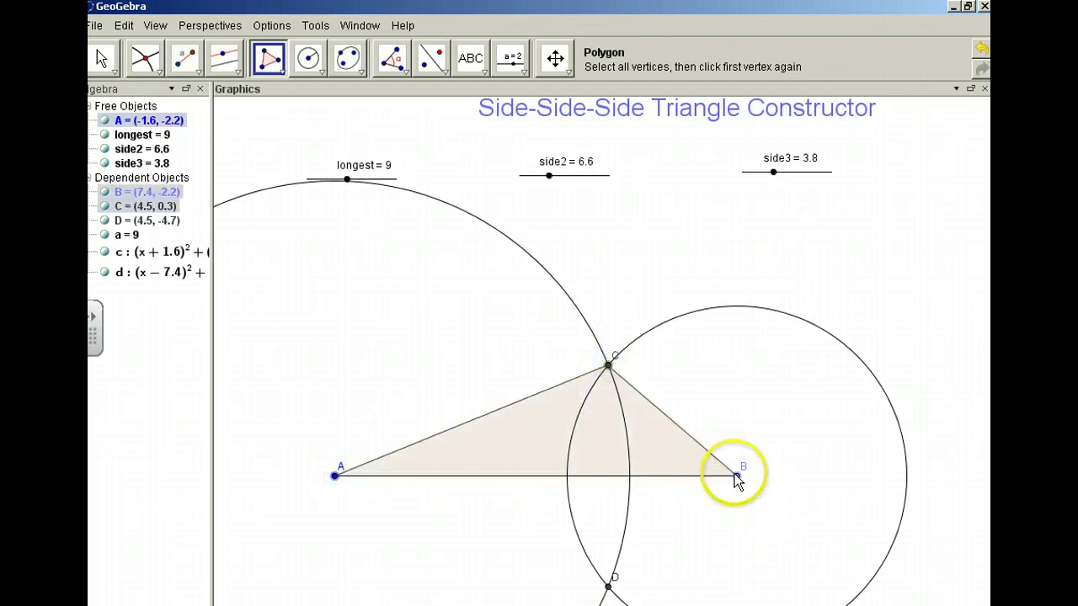
click(737, 476)
click(335, 476)
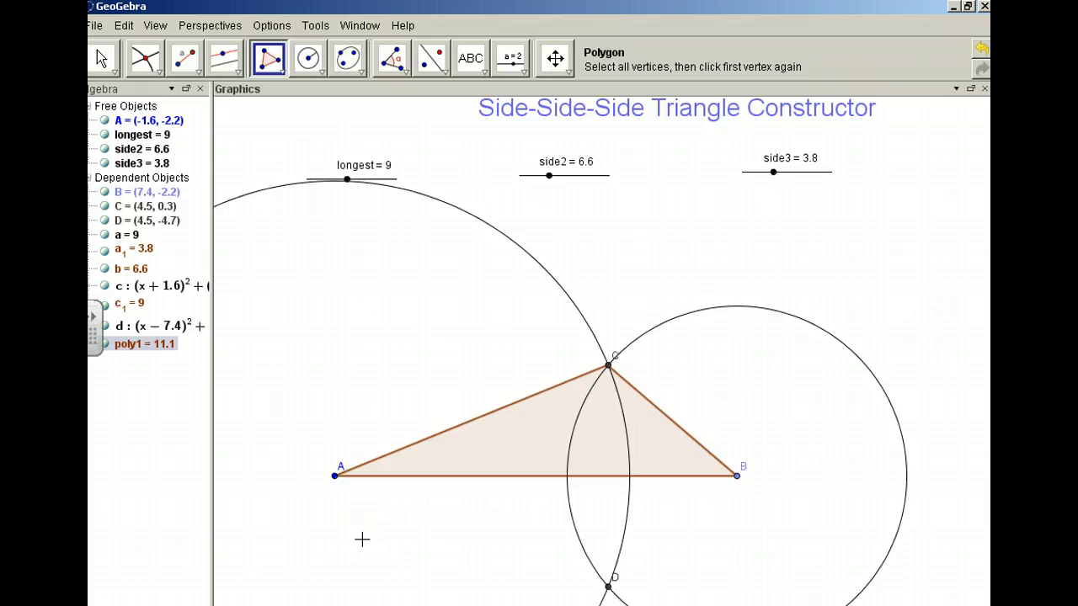
Measure side lengths AC = 6.6, CB = 3.8 and BA = 9 with the Distance tool
click(406, 76)
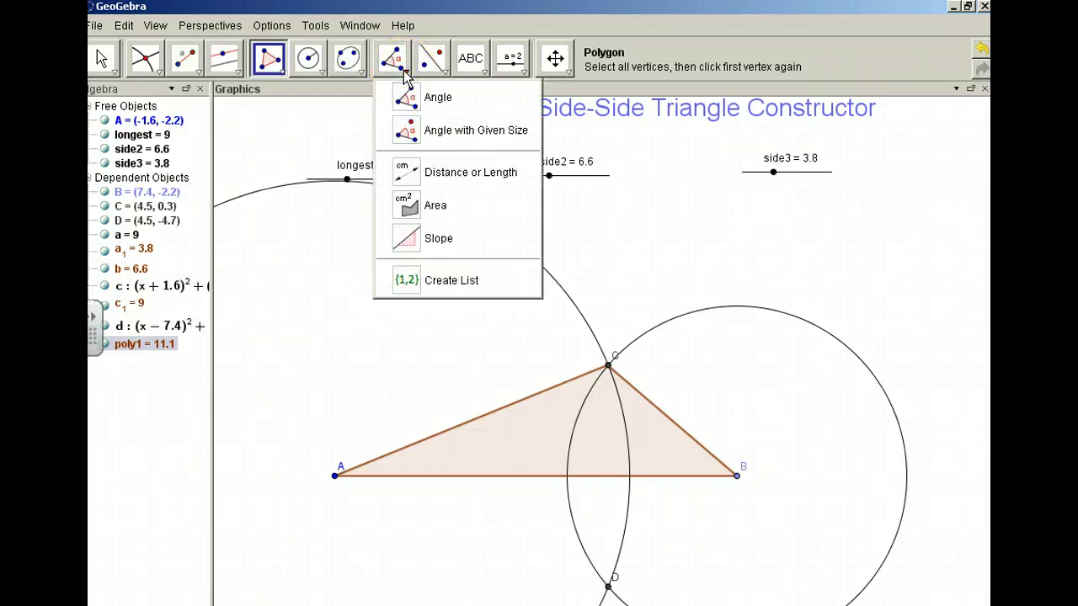
click(413, 173)
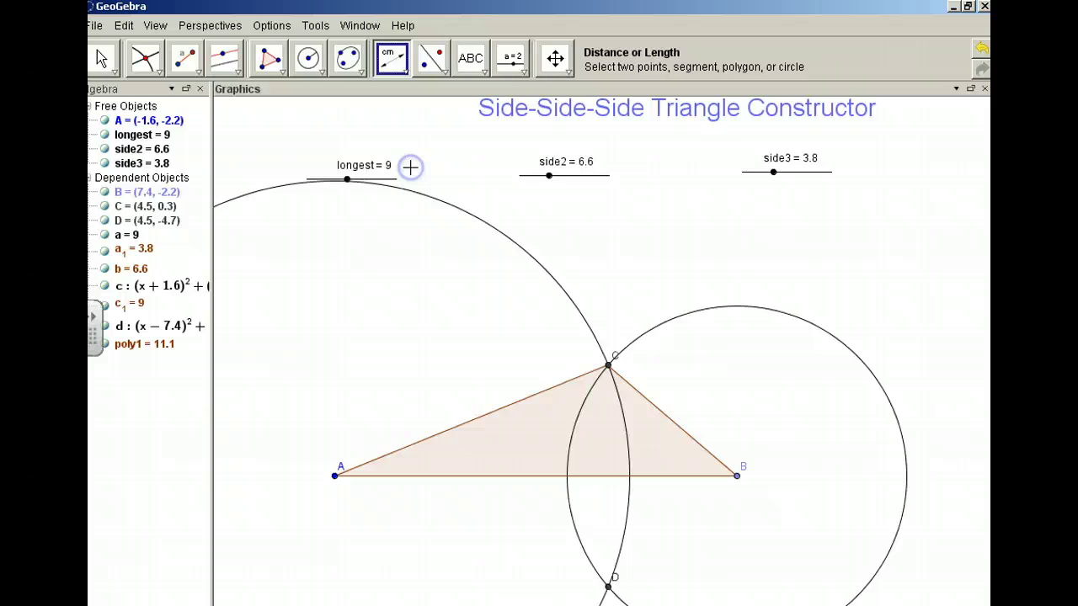
click(336, 477)
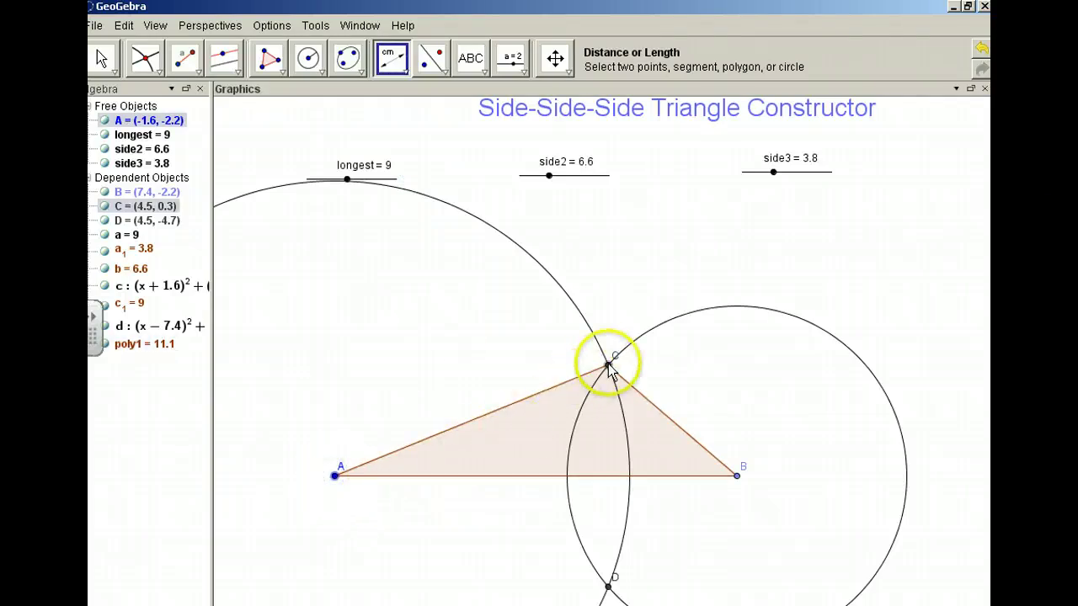
click(607, 367)
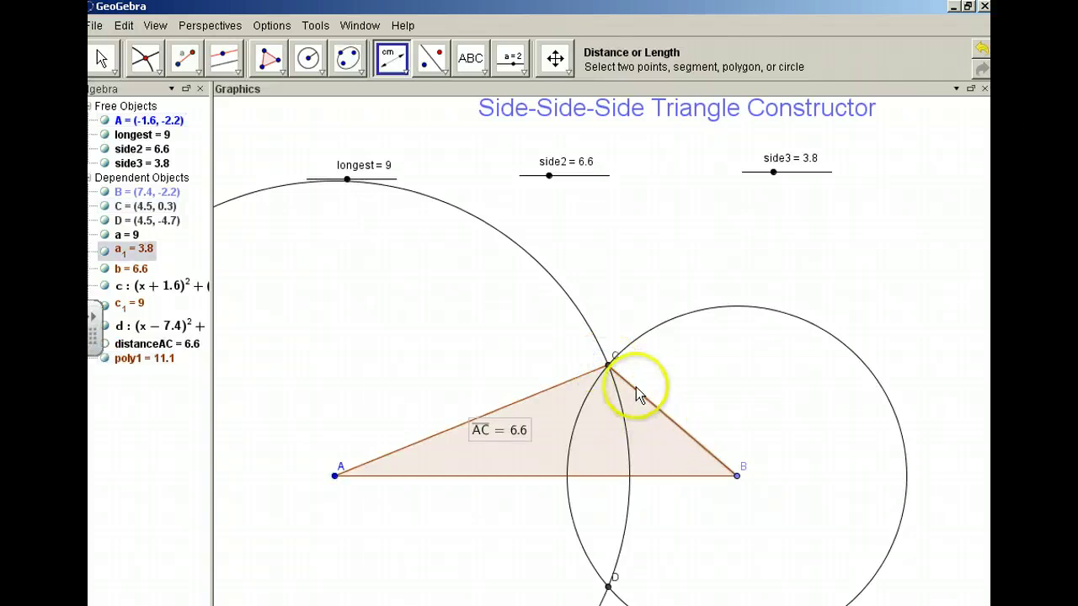
click(607, 367)
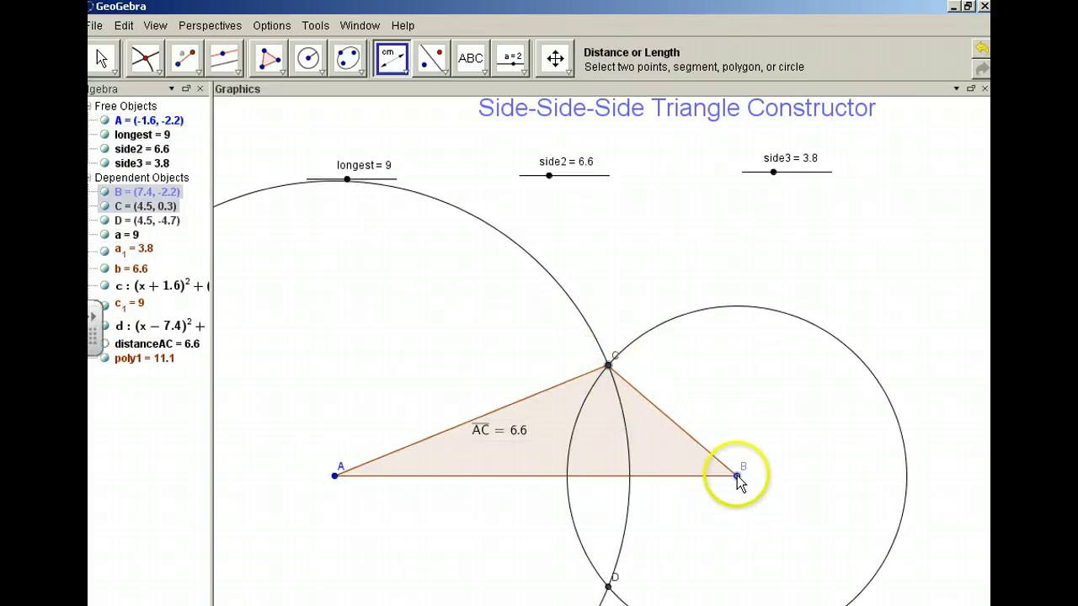
click(736, 476)
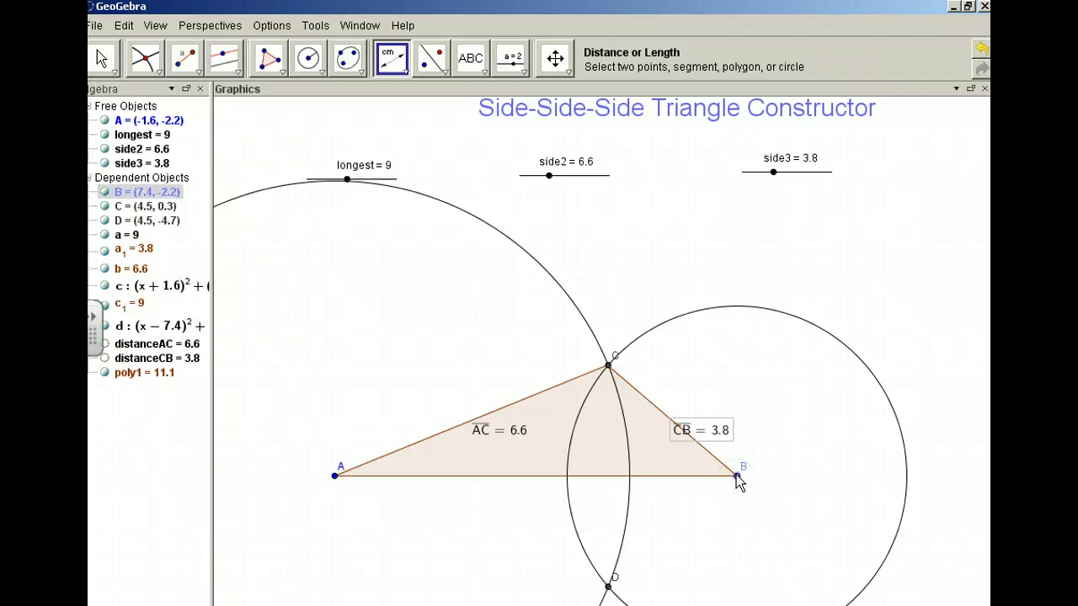
click(334, 476)
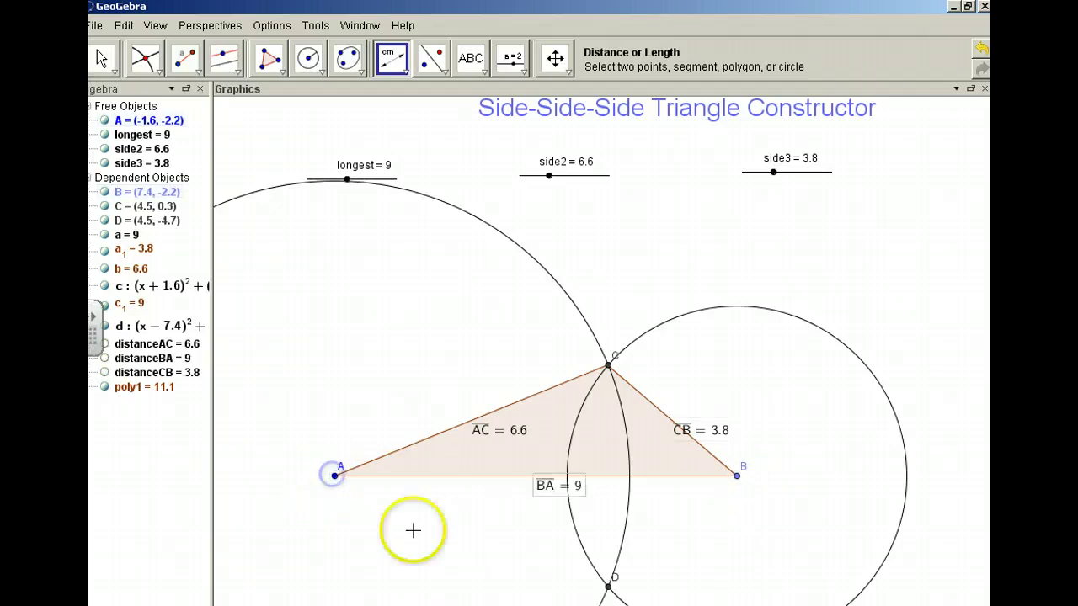
Reposition the three length labels just off their respective sides
click(99, 61)
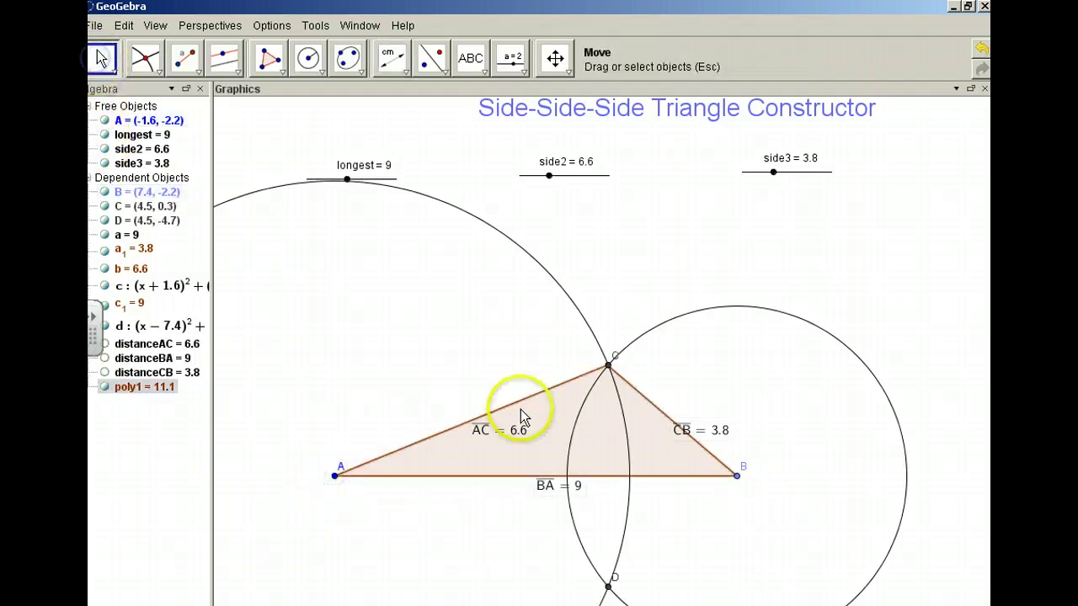
drag(510, 432, 481, 397)
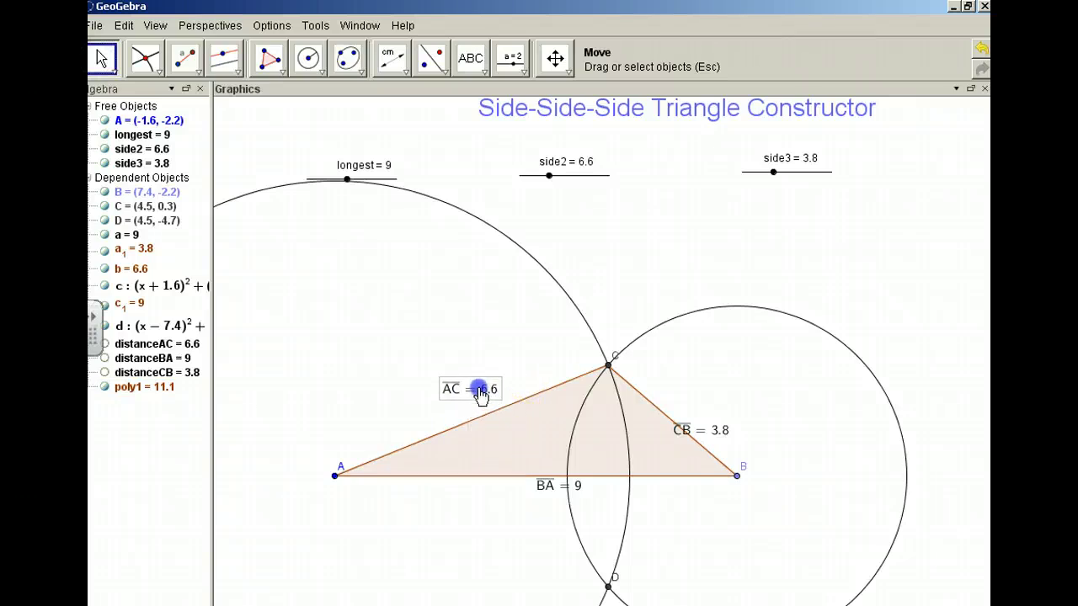
drag(693, 432, 698, 411)
drag(558, 490, 553, 494)
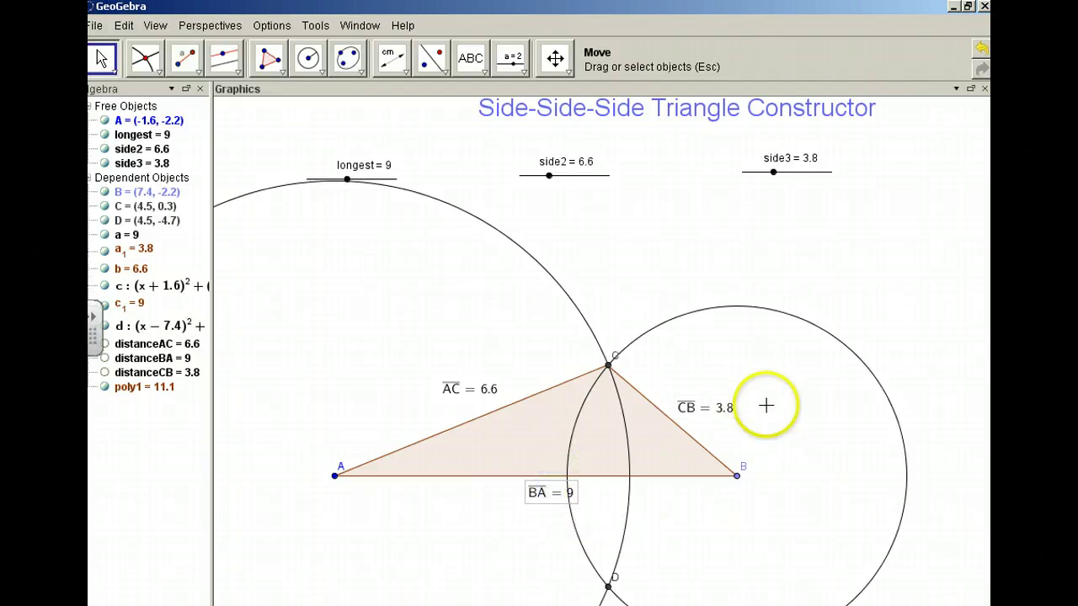
Colour the CB = 3.8 length label red (255, 0, 51) through its Object Properties
double_click(709, 410)
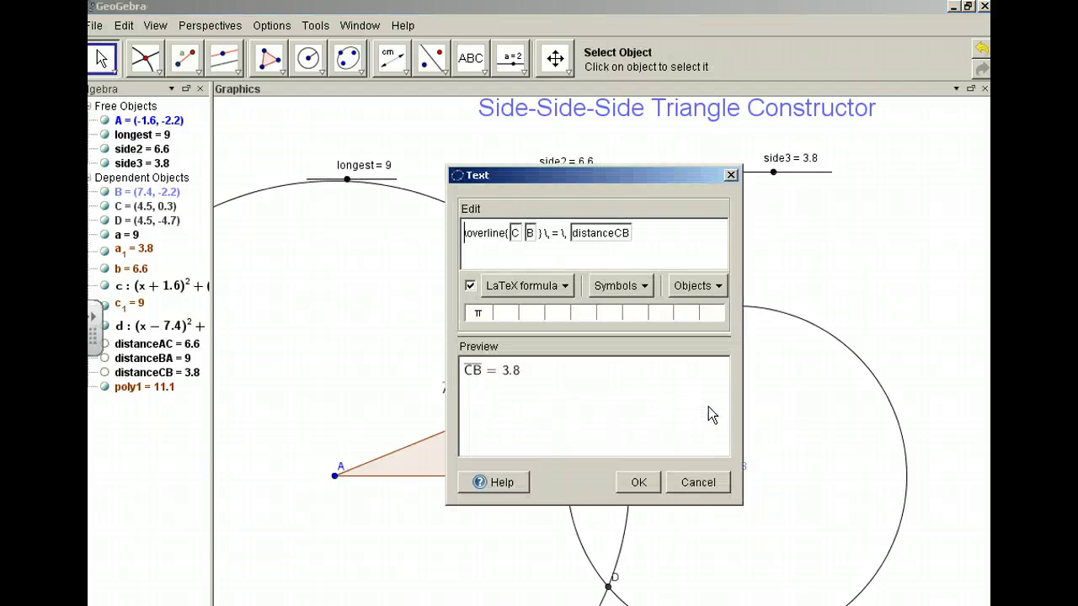
click(704, 480)
click(699, 483)
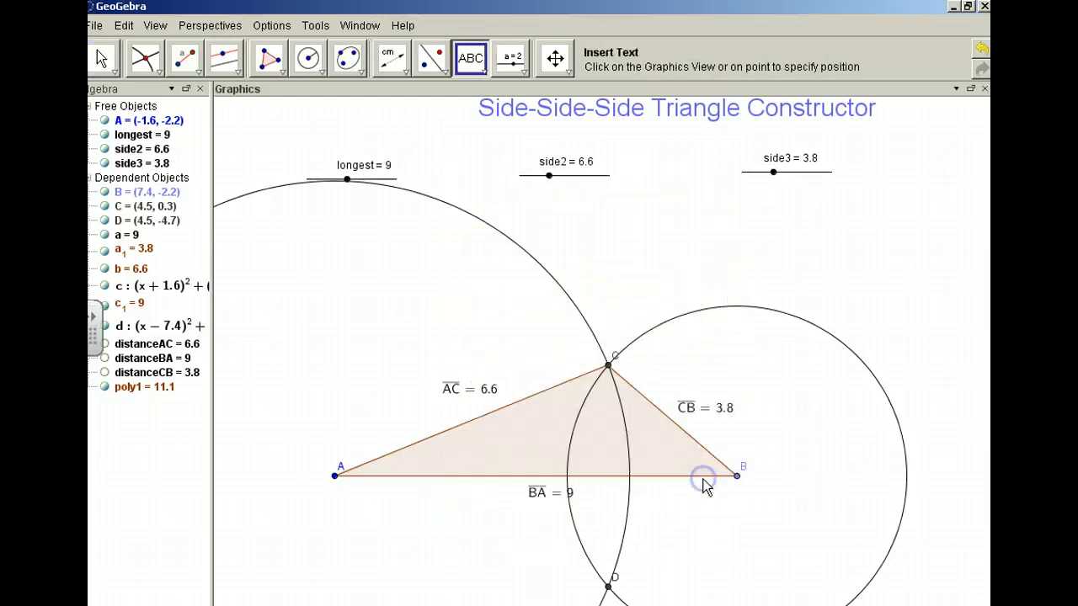
click(702, 409)
right_click(704, 414)
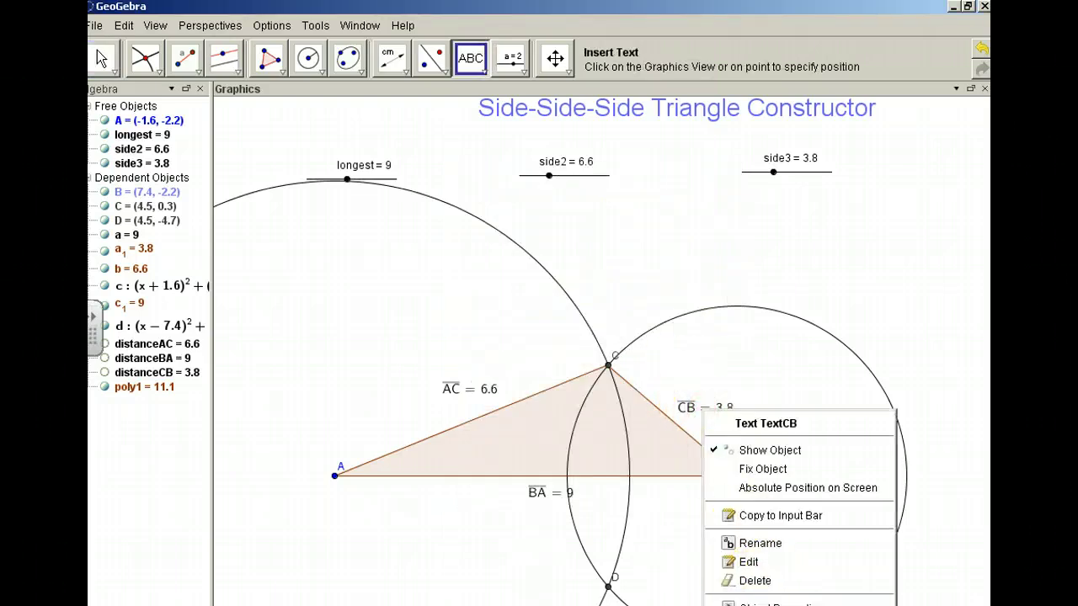
click(774, 603)
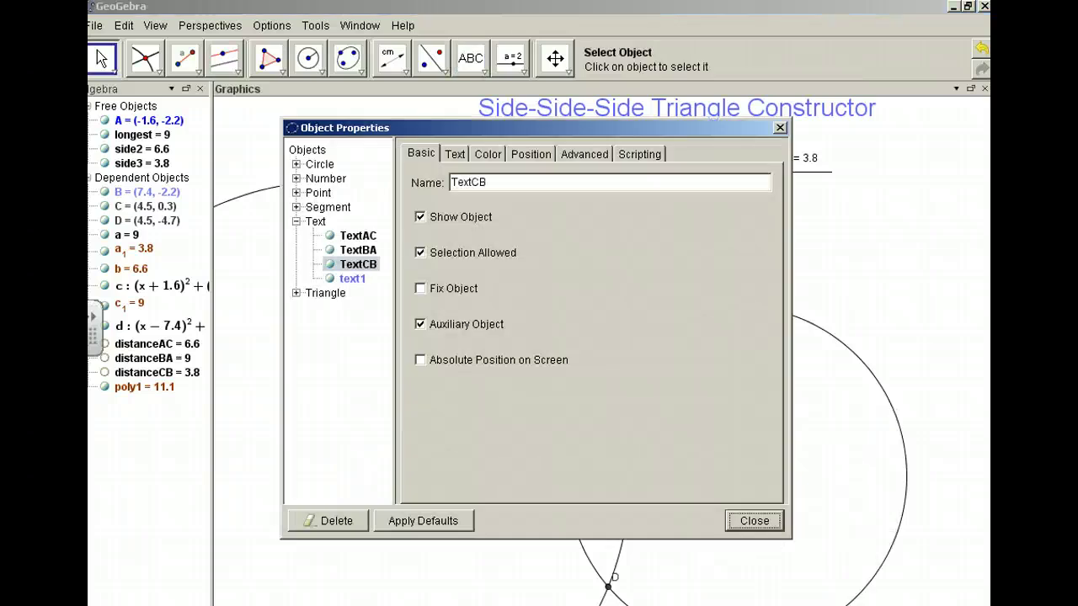
click(487, 154)
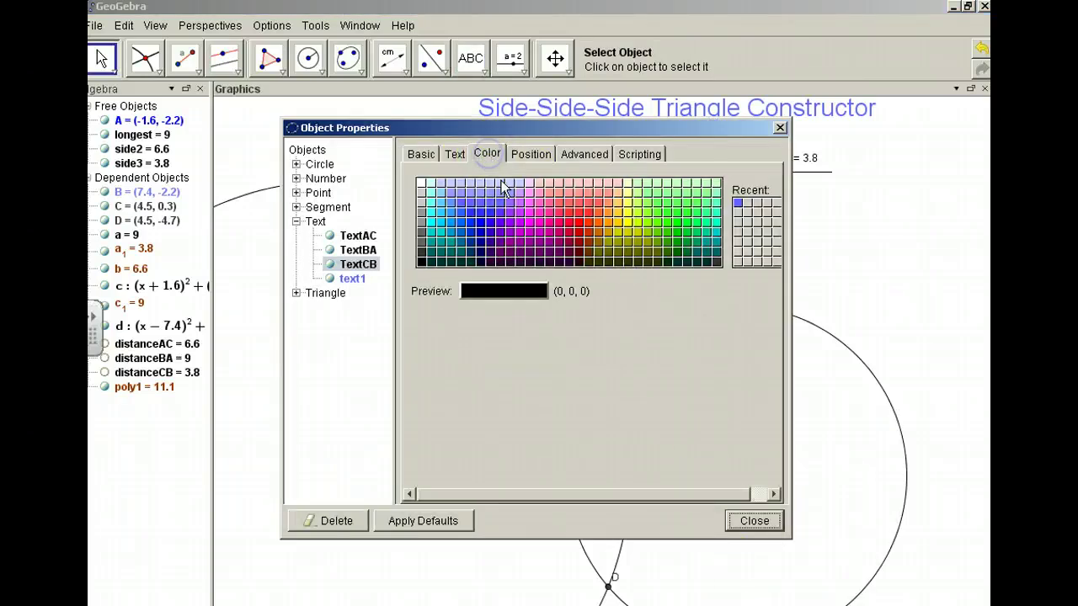
click(568, 226)
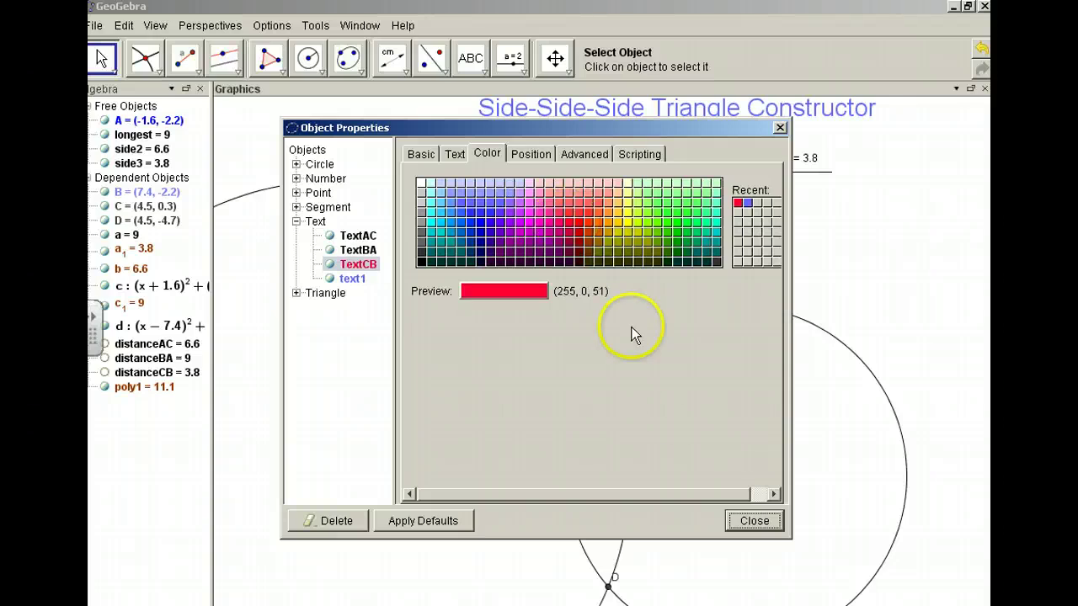
click(745, 521)
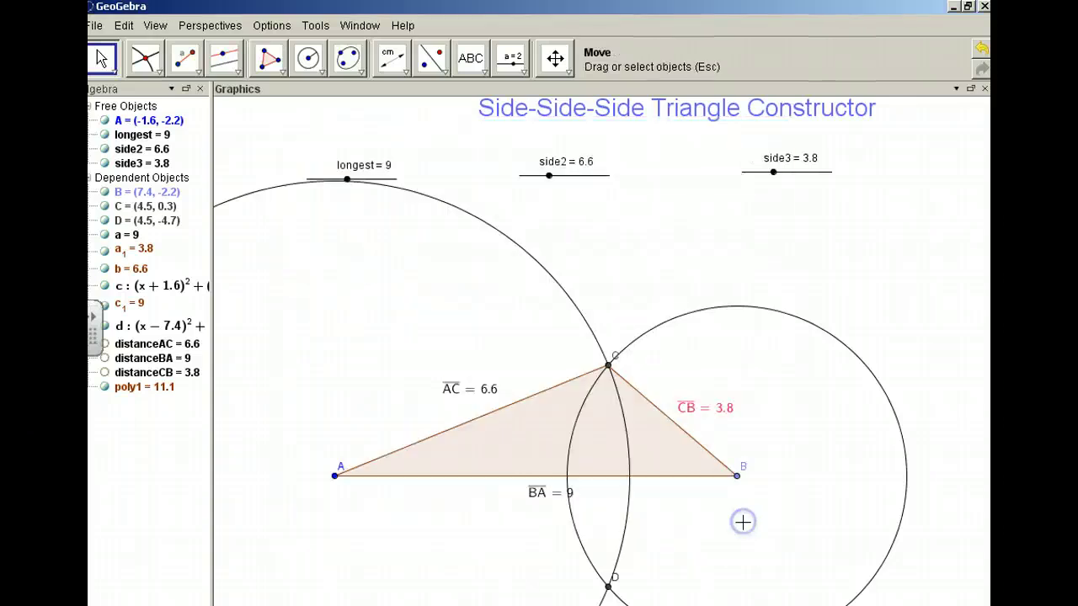
Colour the side3 slider with the recent red swatch, matching the CB label
click(790, 178)
right_click(781, 173)
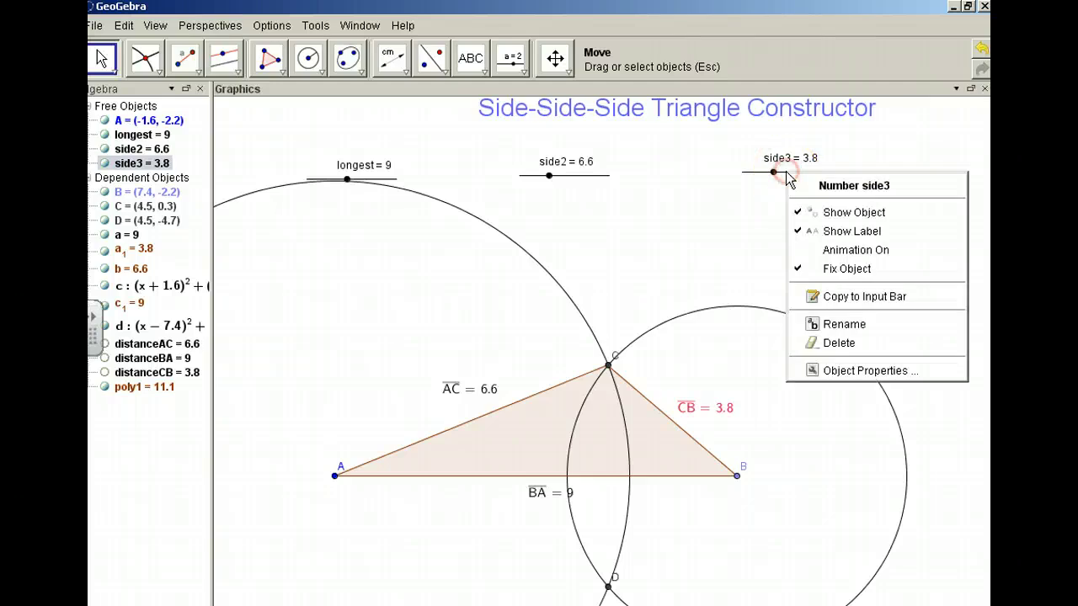
click(860, 371)
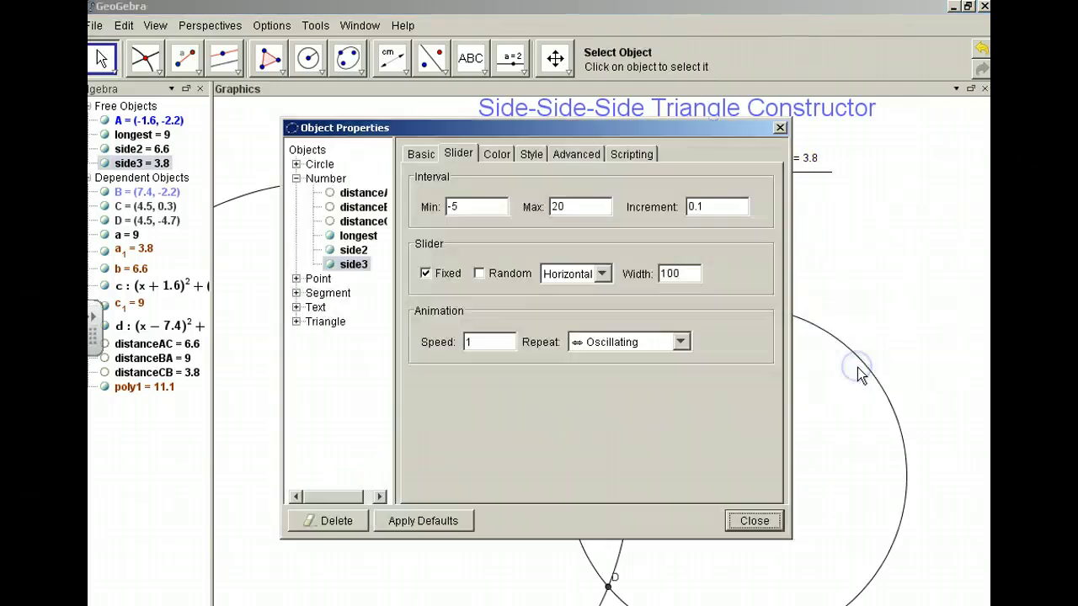
click(498, 155)
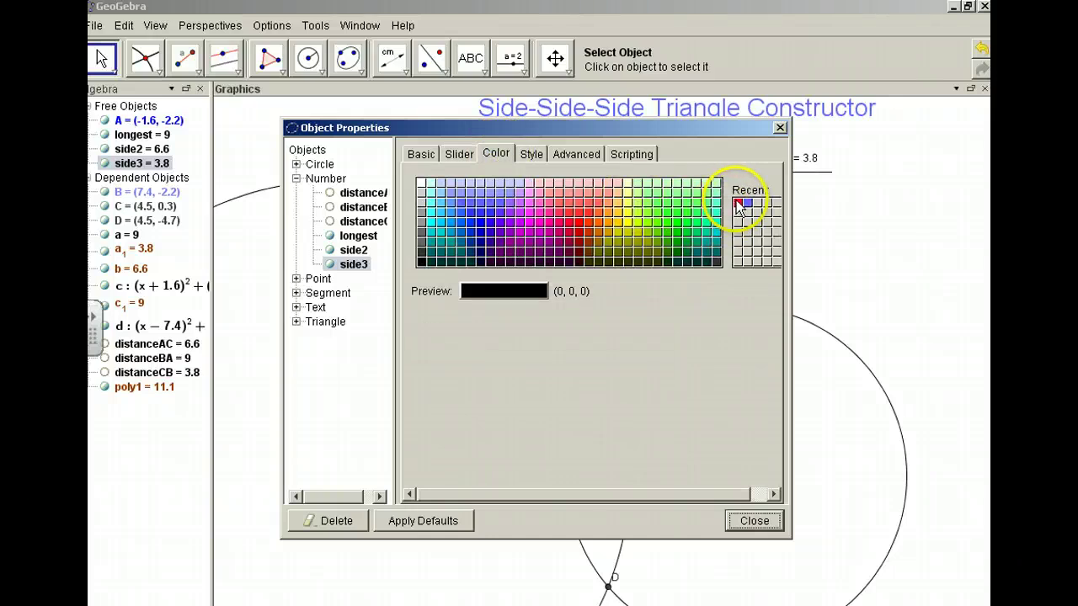
click(737, 206)
click(754, 519)
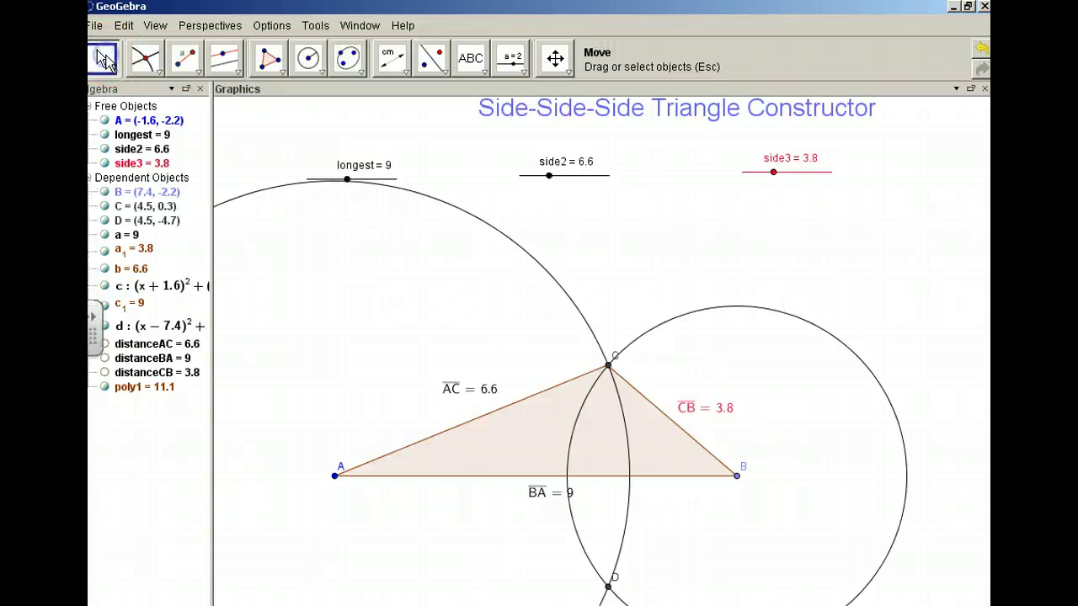
Drag side2 to 7.6 and longest to 10.4, giving BA = 10.4 and area 11.3
click(549, 176)
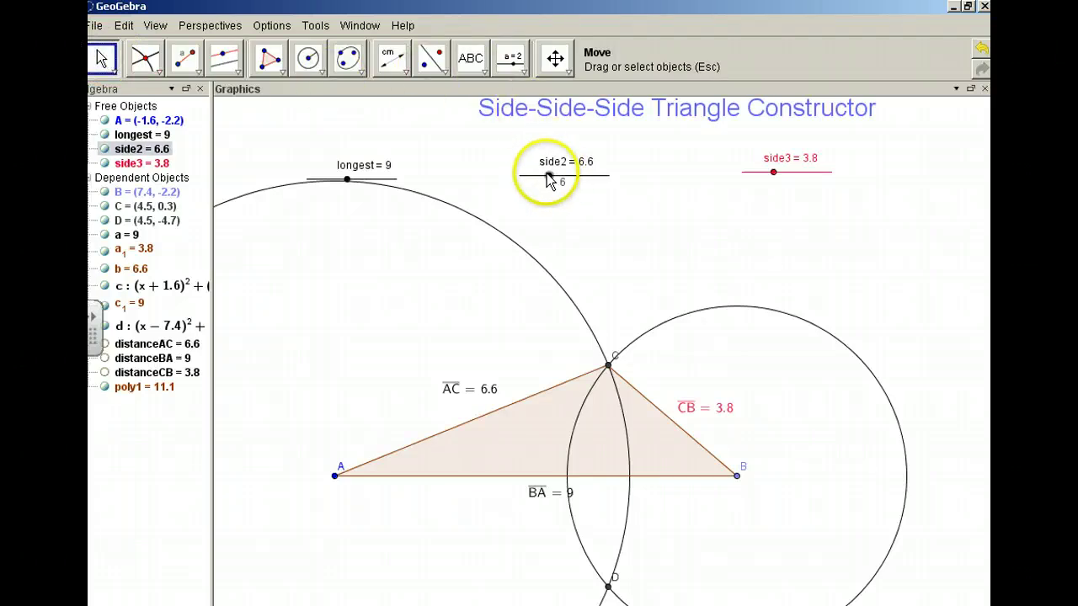
mouse_move(549, 178)
mouse_down()
mouse_move(563, 179)
mouse_move(553, 181)
mouse_up()
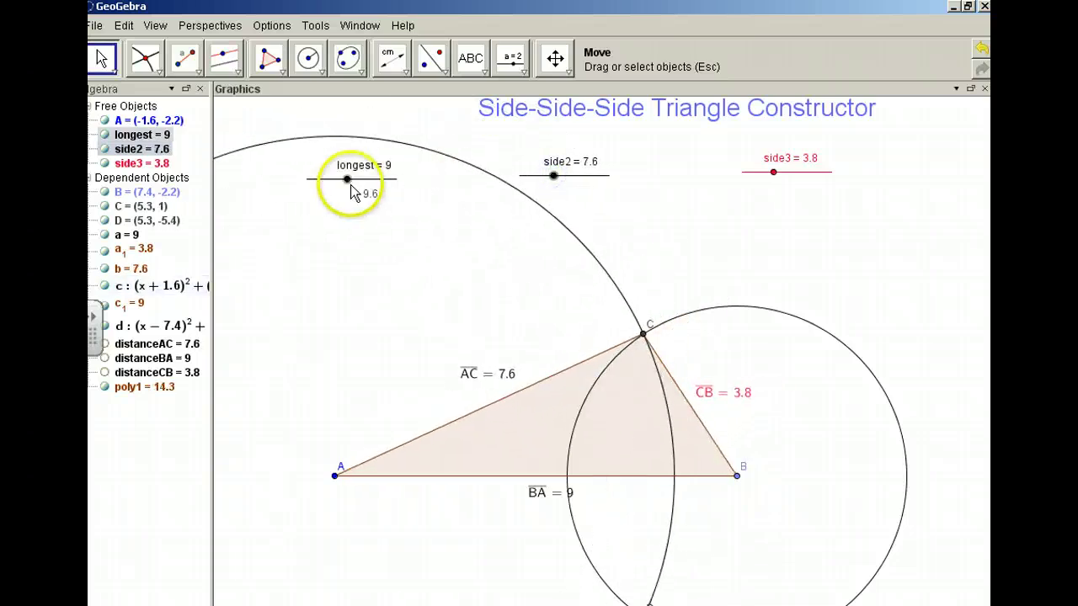
drag(352, 192, 356, 187)
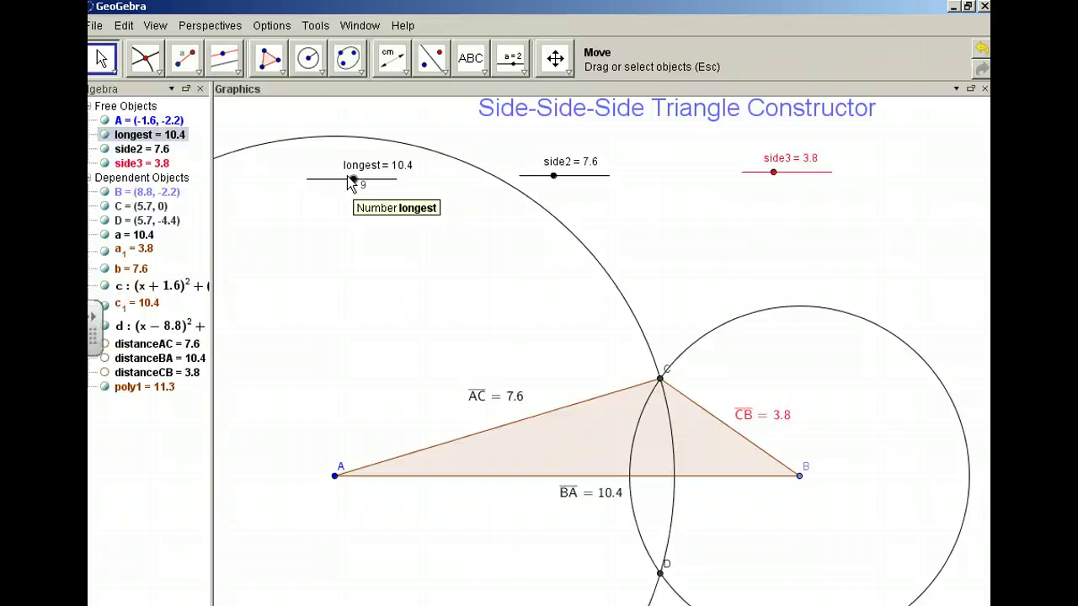
click(352, 183)
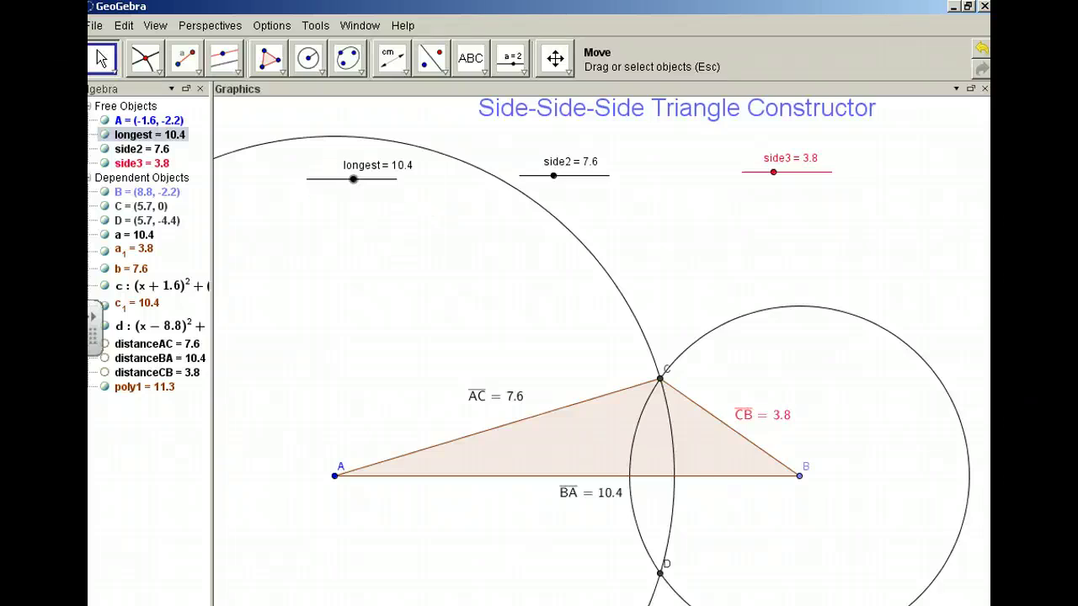